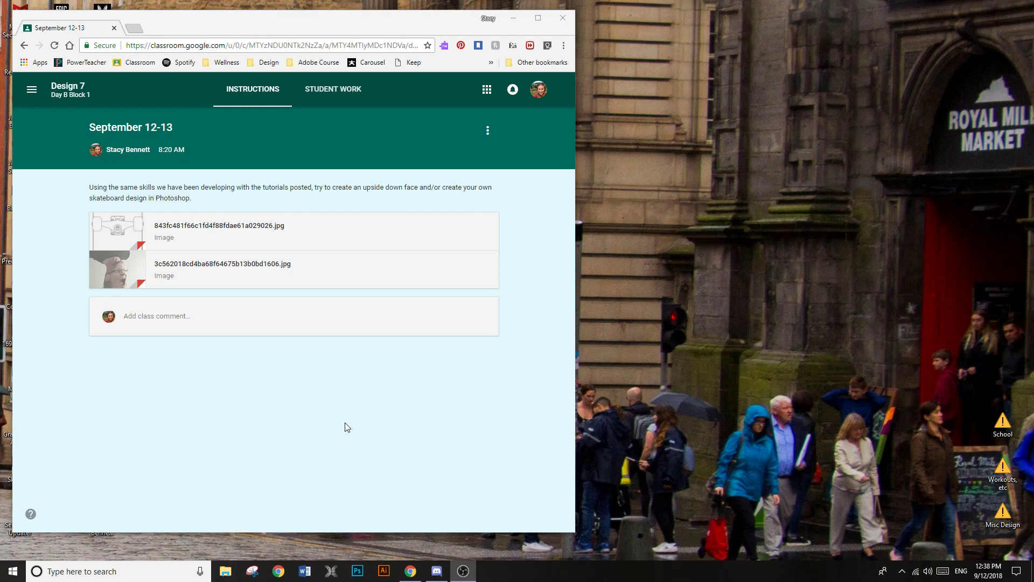
Open the skateboard outline attachment from the September 12-13 class post and copy the image
drag(345, 19, 352, 15)
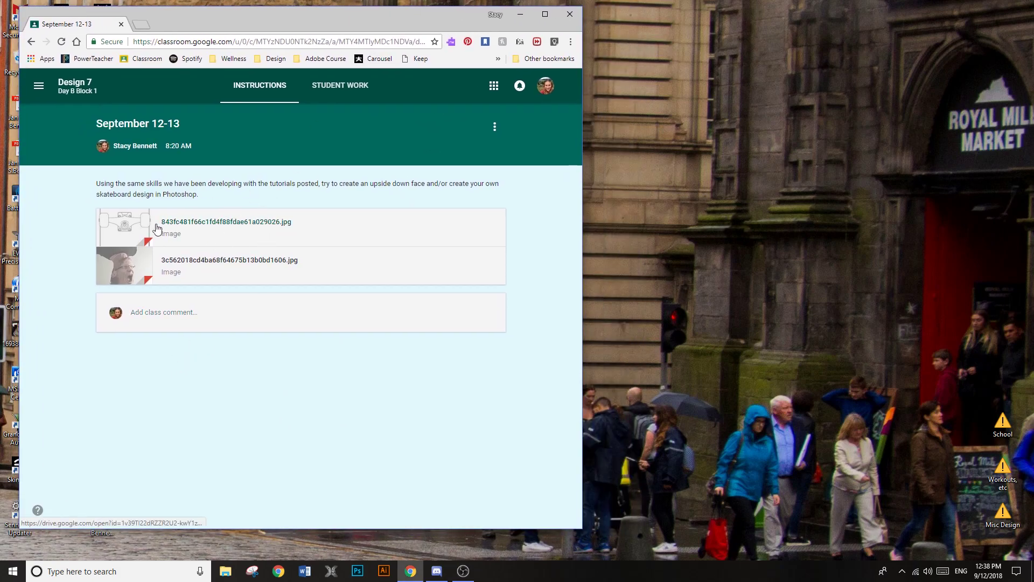
click(124, 228)
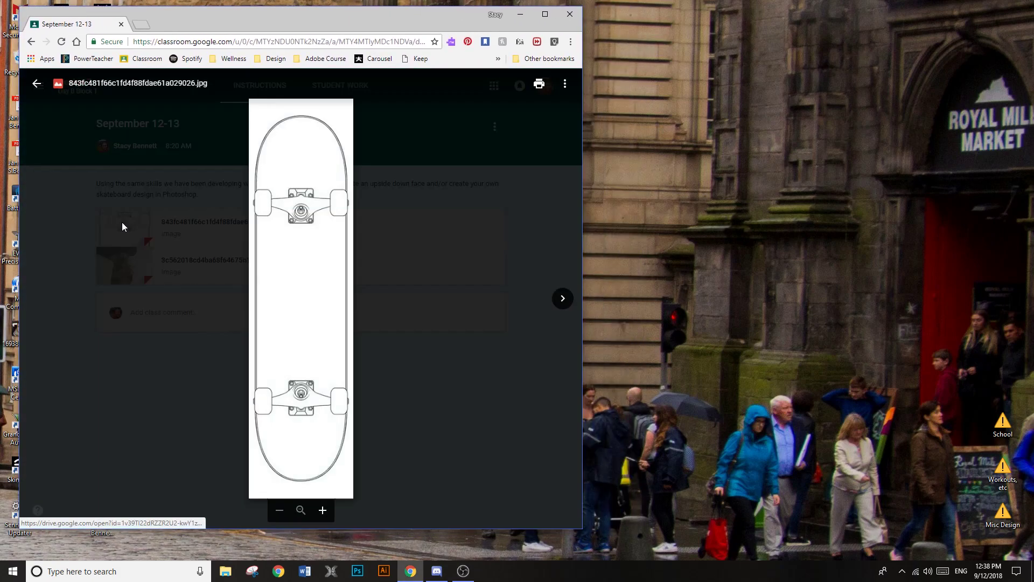
right_click(318, 261)
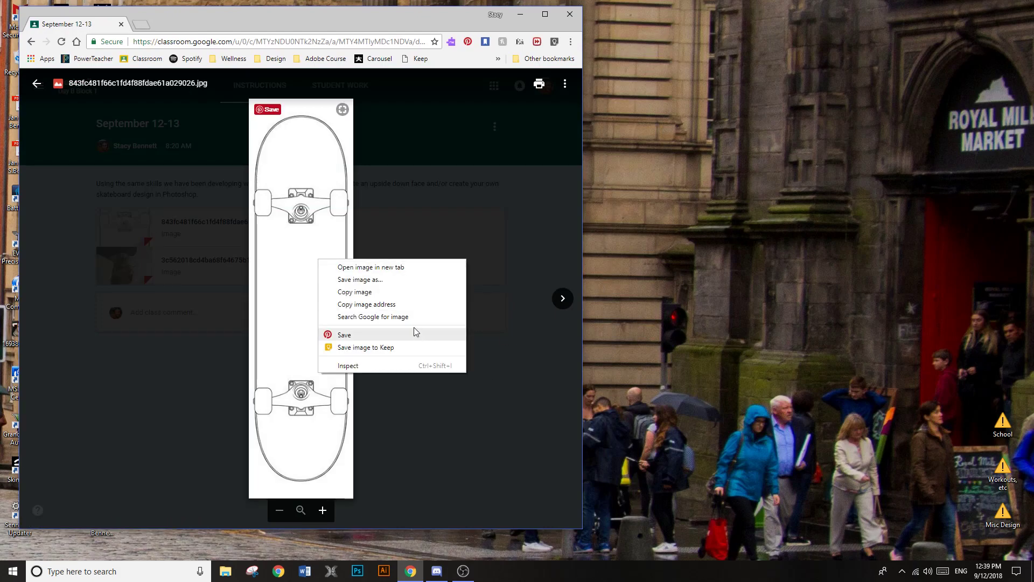
click(392, 292)
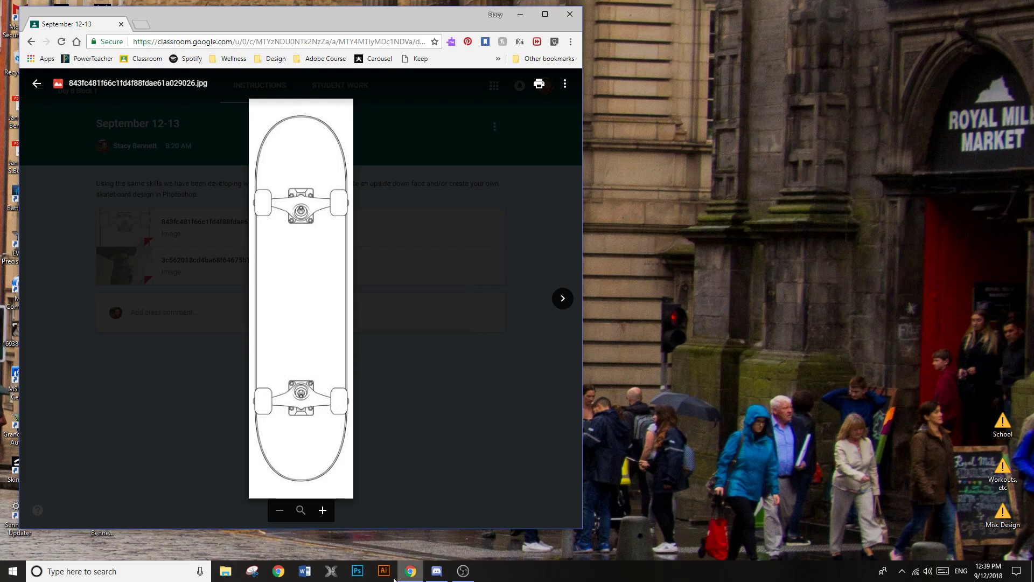
Launch Photoshop and create a blank document from the Letter print preset, 8.5 x 11 in at 300 ppi
click(14, 572)
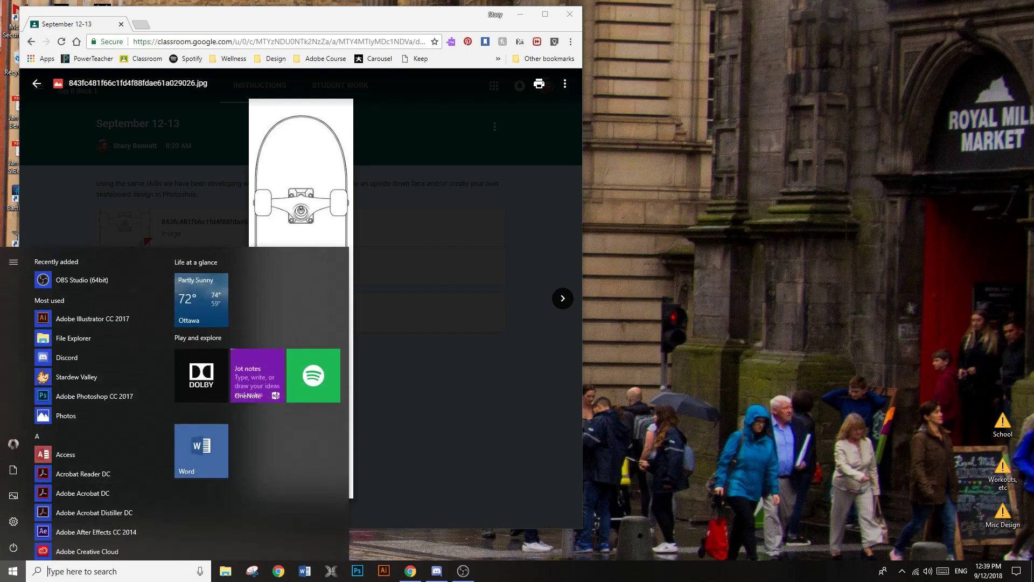
click(357, 570)
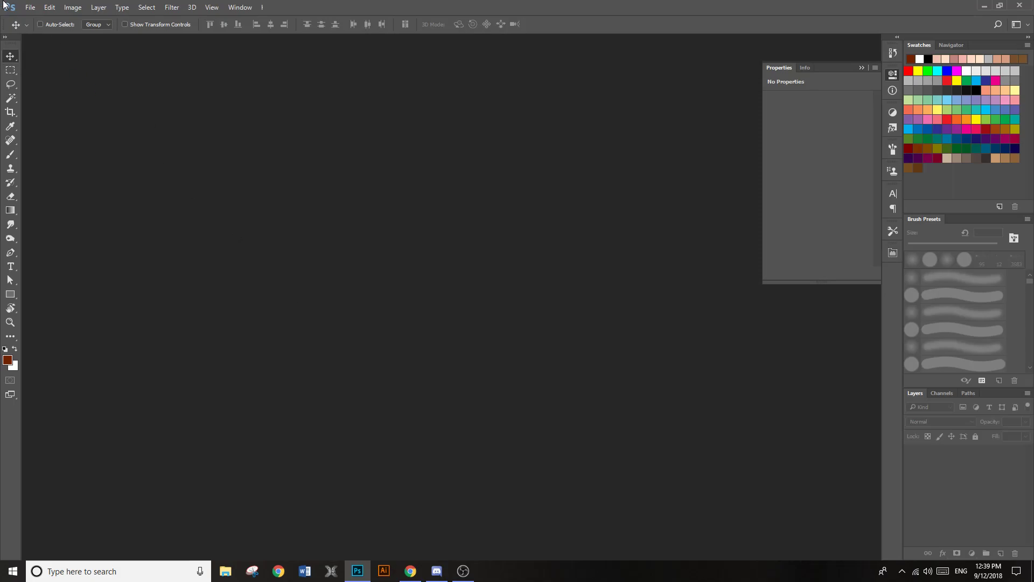
click(30, 7)
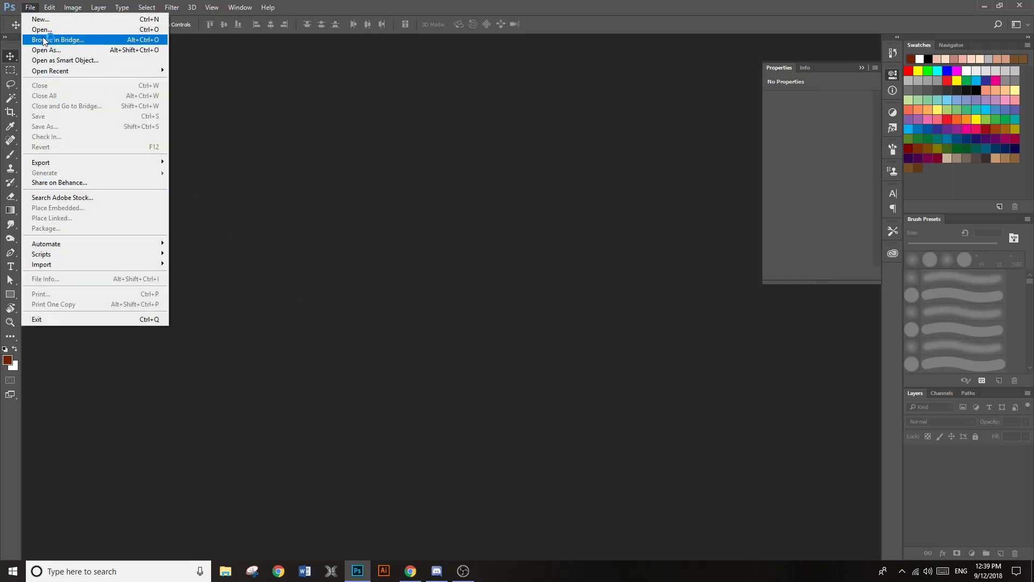
click(56, 22)
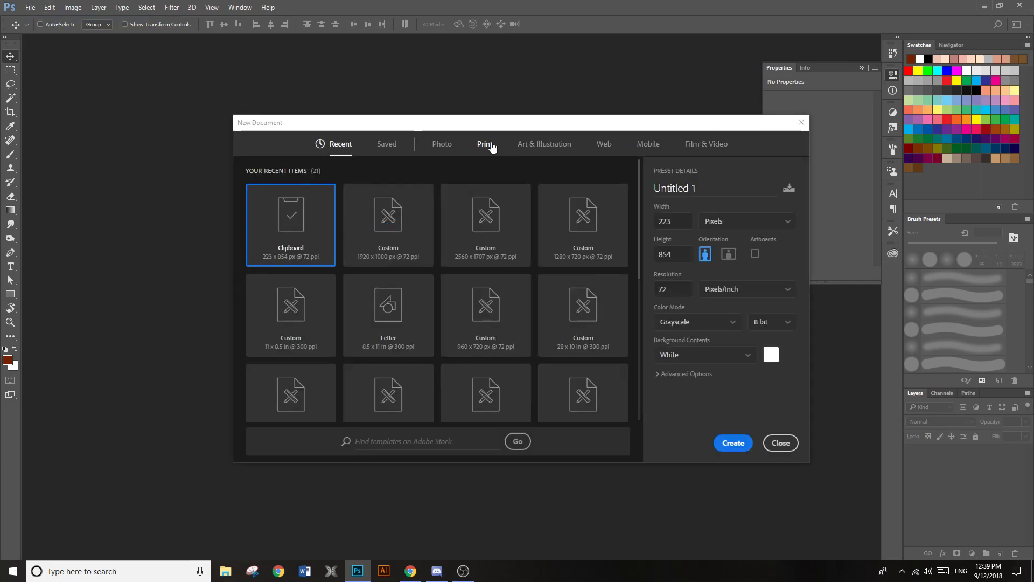
click(489, 146)
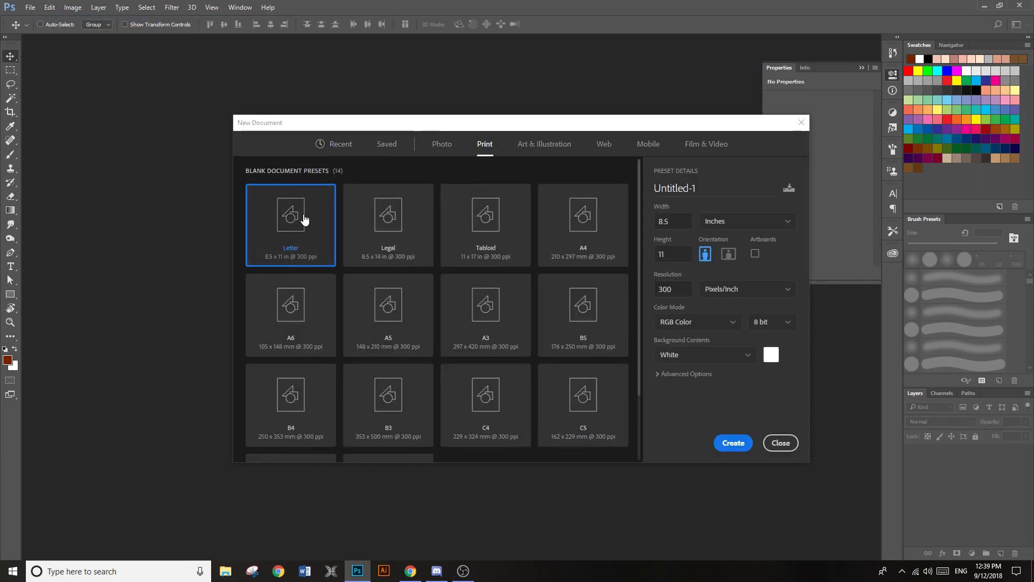
click(732, 443)
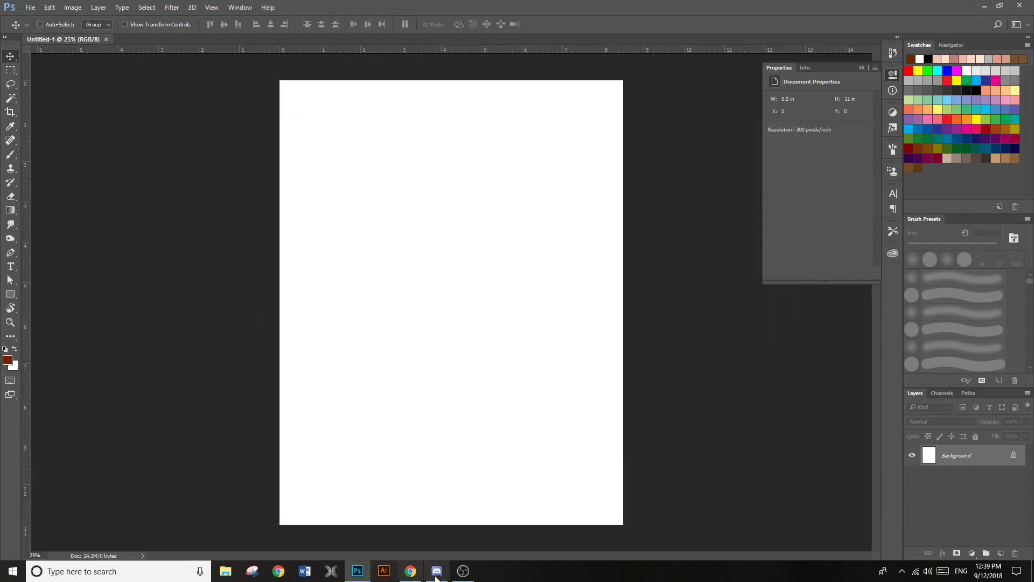
Copy the skateboard image from Chrome again, paste it into the Photoshop document and move it up into the page's upper half
click(410, 571)
right_click(311, 251)
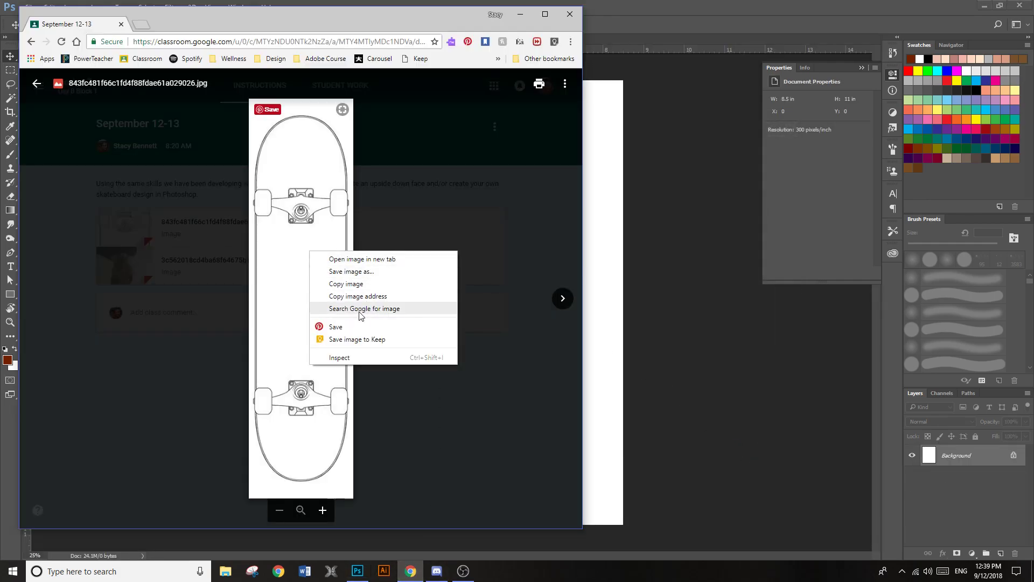
click(356, 284)
click(644, 277)
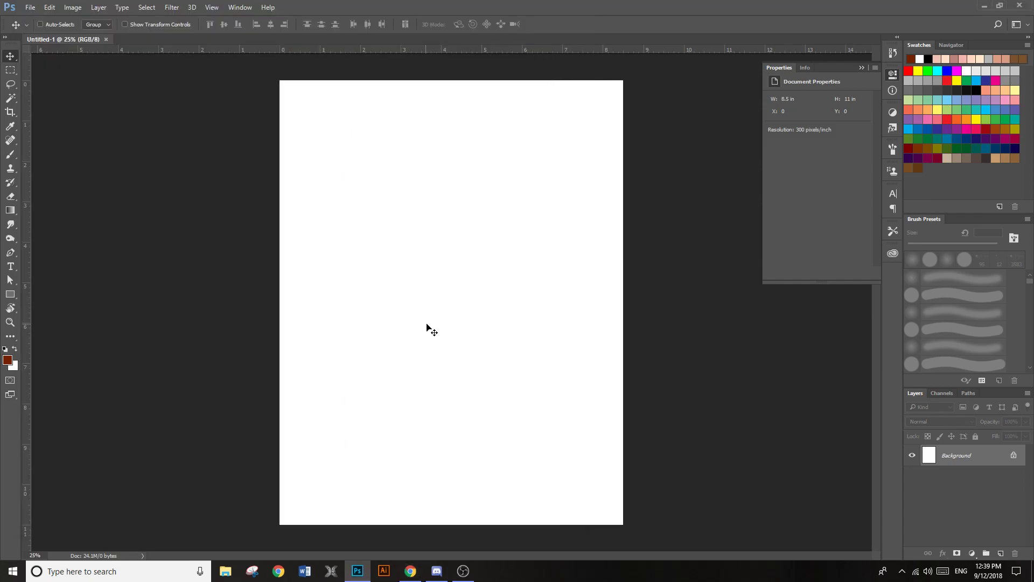
key(ctrl+v)
drag(450, 319, 437, 263)
key(ctrl)
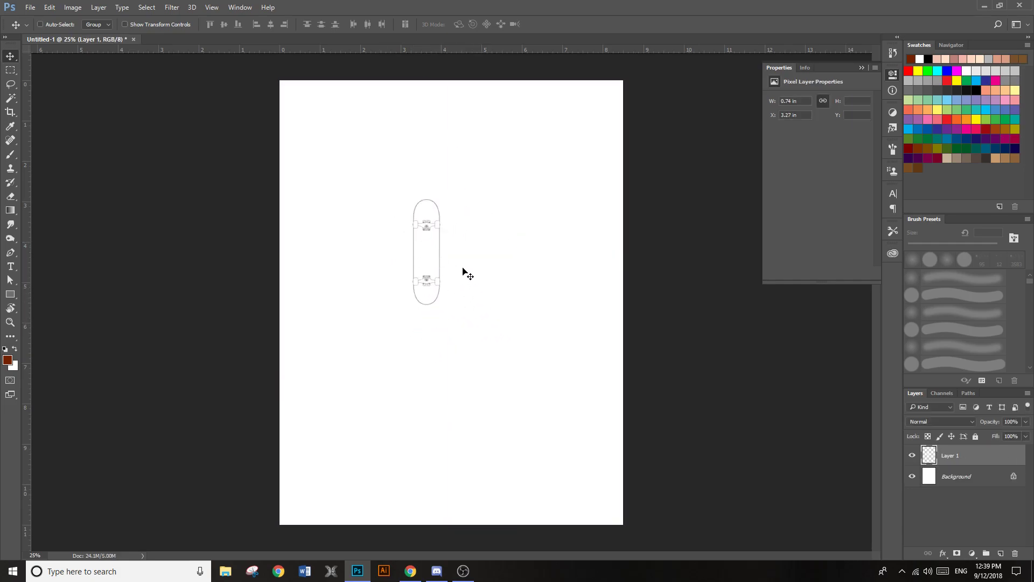
scroll(424, 282, up, 5)
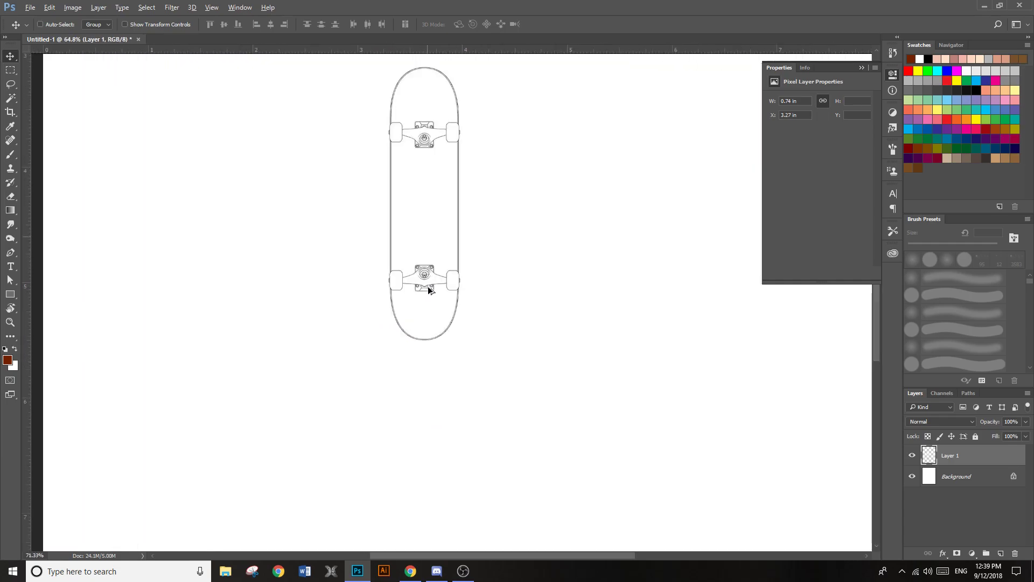
scroll(451, 290, down, 5)
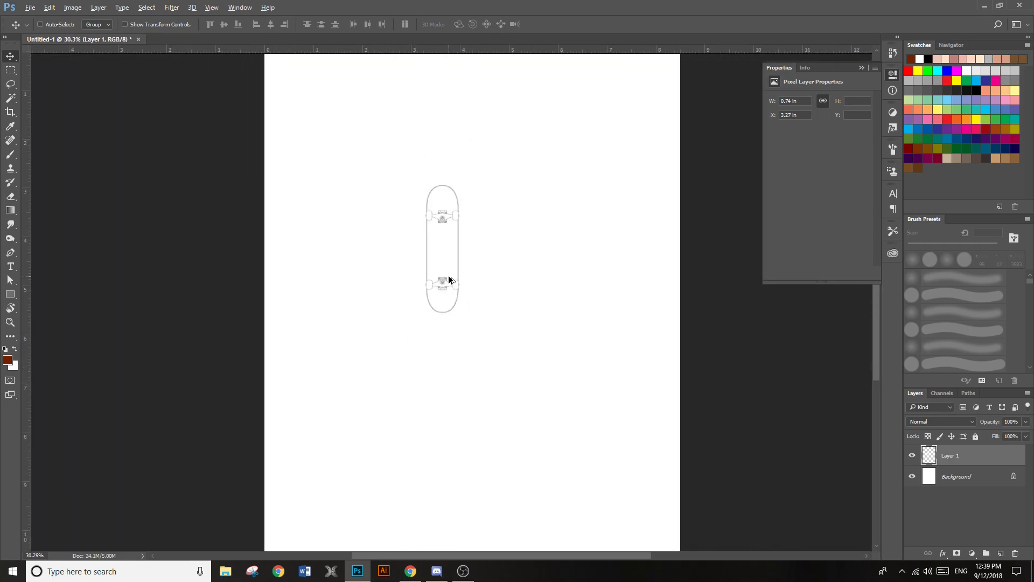
click(410, 571)
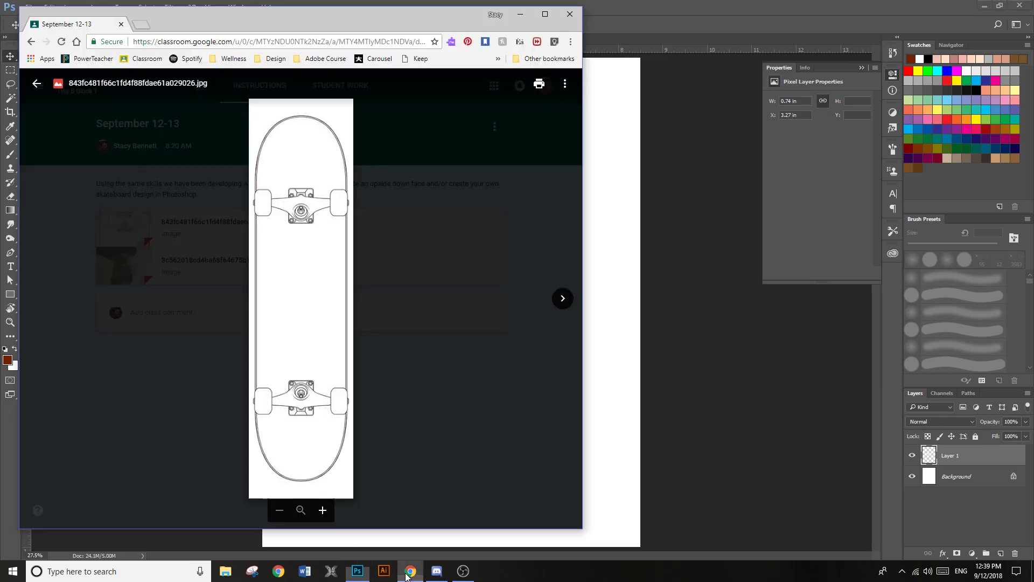
click(565, 83)
click(405, 177)
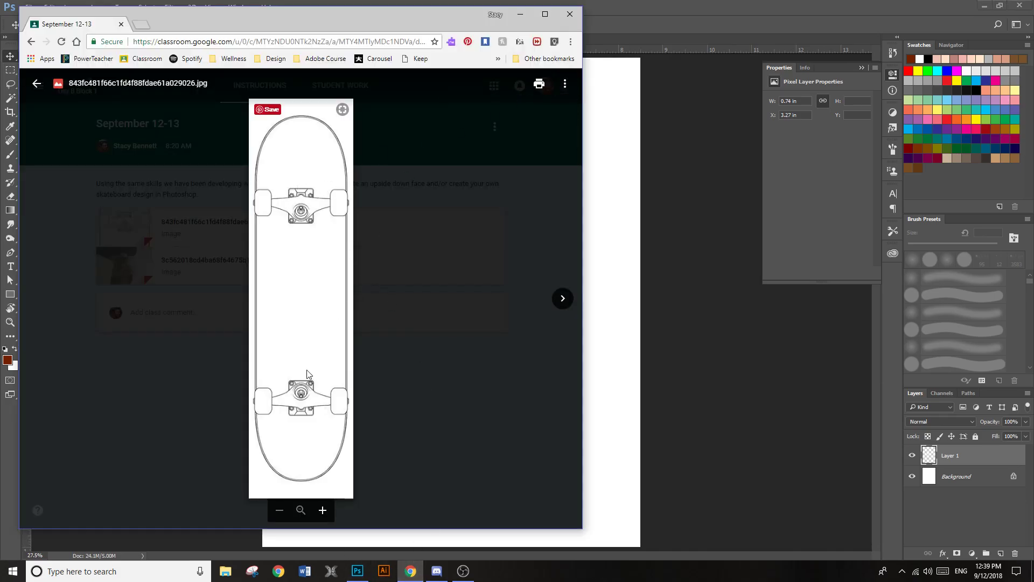
right_click(279, 225)
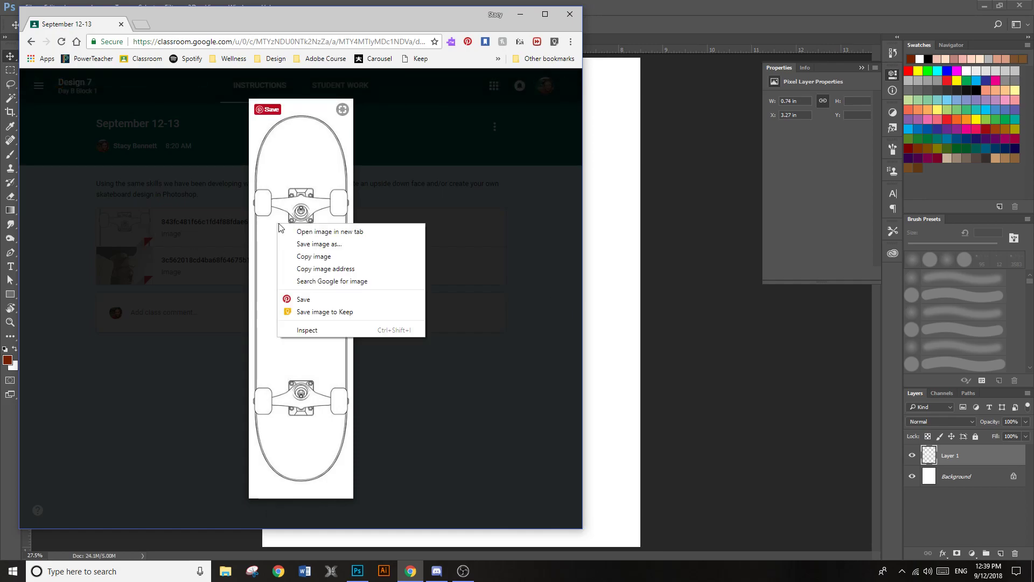
click(197, 422)
right_click(189, 223)
click(162, 459)
click(174, 224)
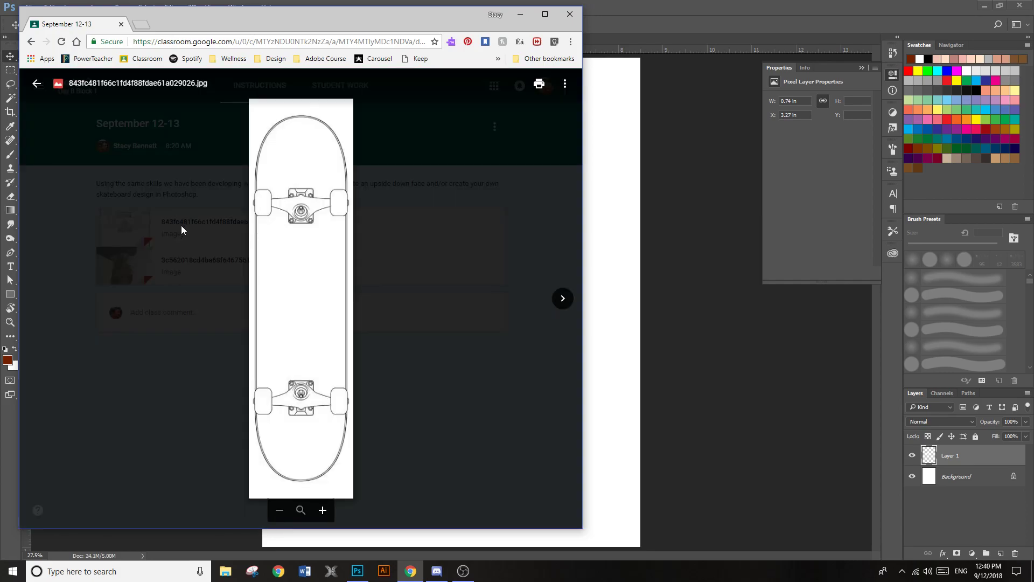
right_click(299, 321)
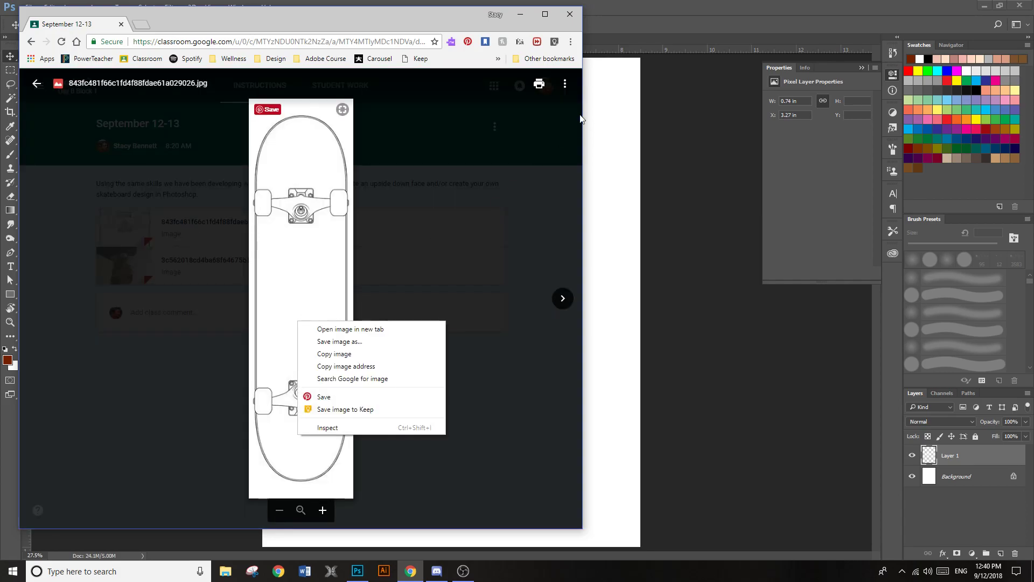
click(525, 118)
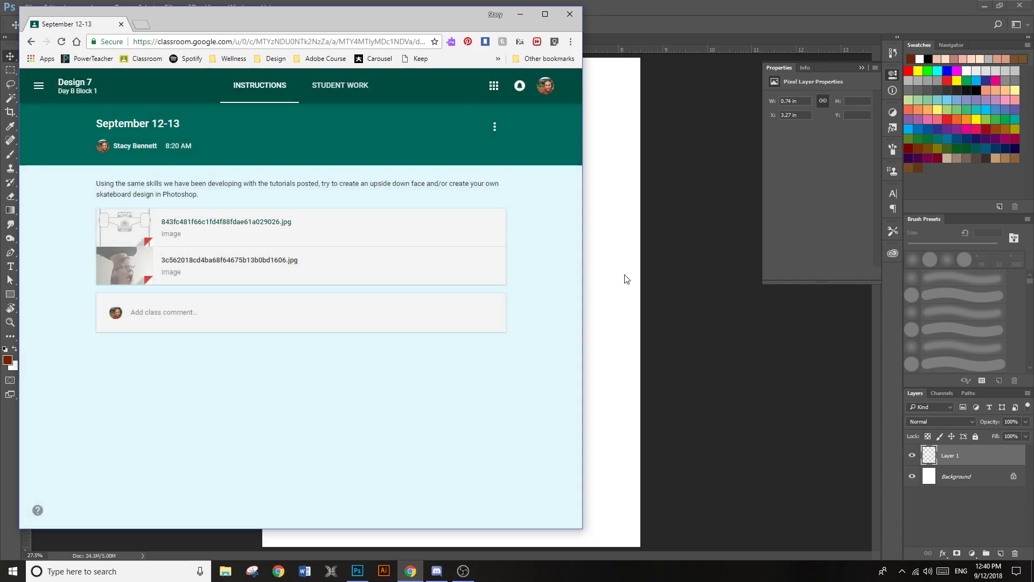
Back in Photoshop, move the skateboard layer to the page's upper left and scale it proportionally to about 363%
click(619, 299)
drag(458, 245, 407, 192)
key(ctrl+minus)
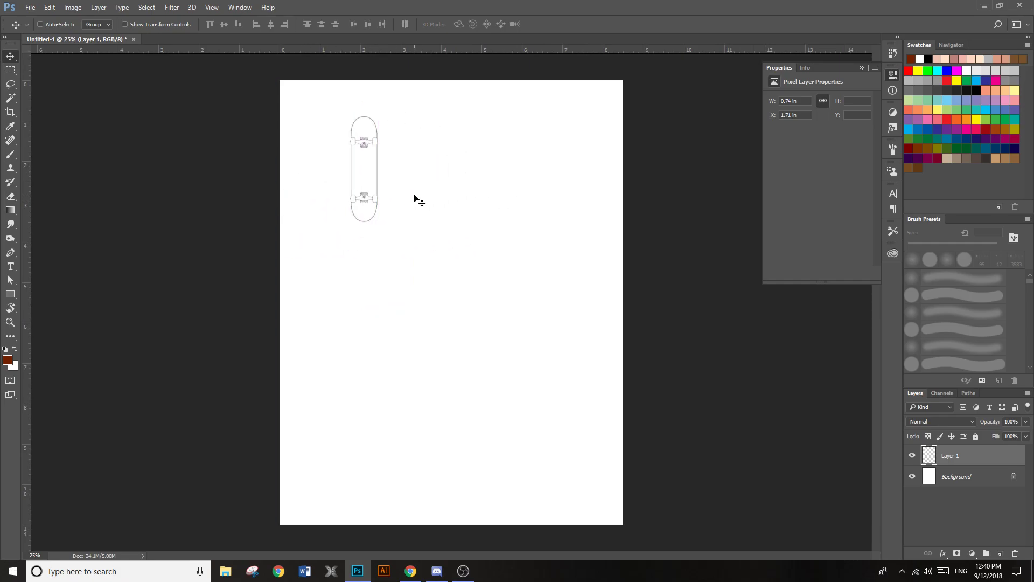
key(ctrl)
key(ctrl+t)
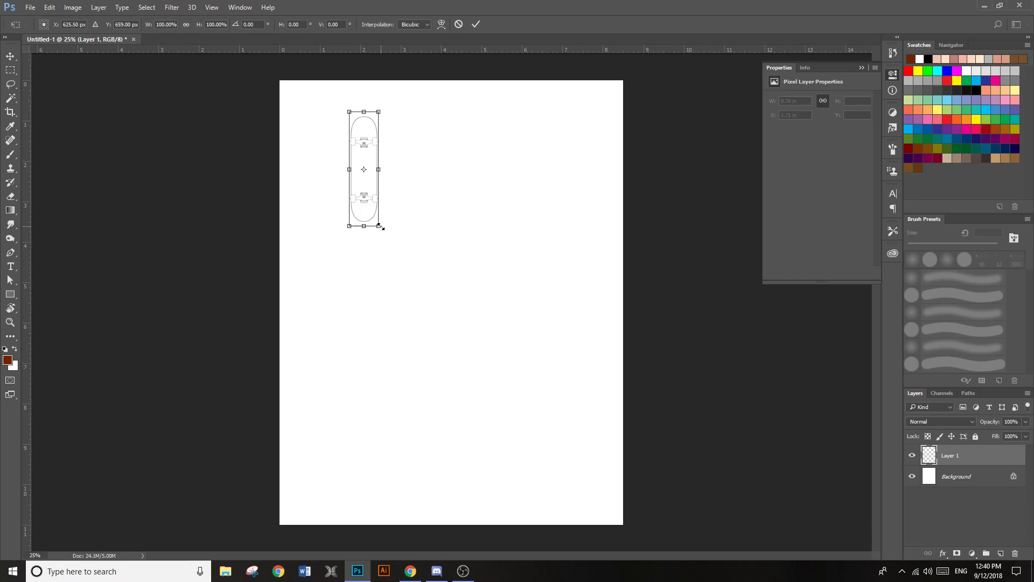
drag(380, 226, 568, 501)
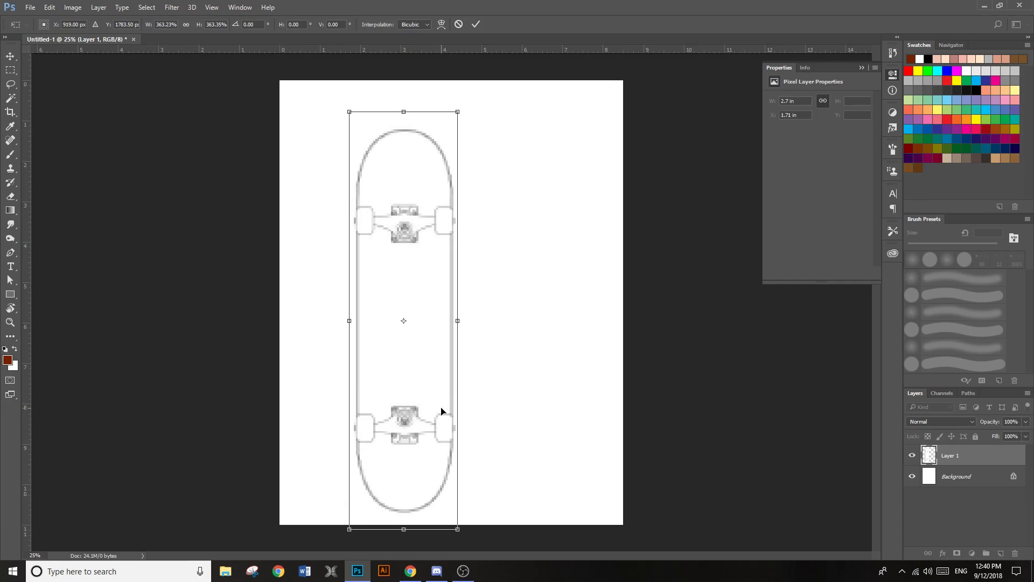
key(Return)
Move the enlarged skateboard up and right so it sits near the centre of the page, fully inside it
drag(446, 409, 487, 384)
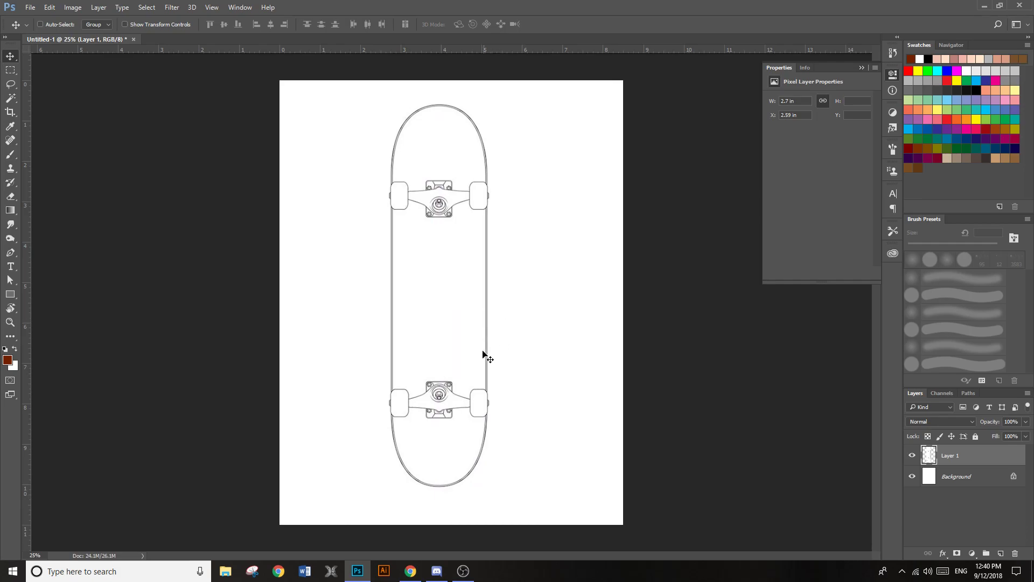
scroll(479, 334, up, 5)
scroll(504, 318, down, 5)
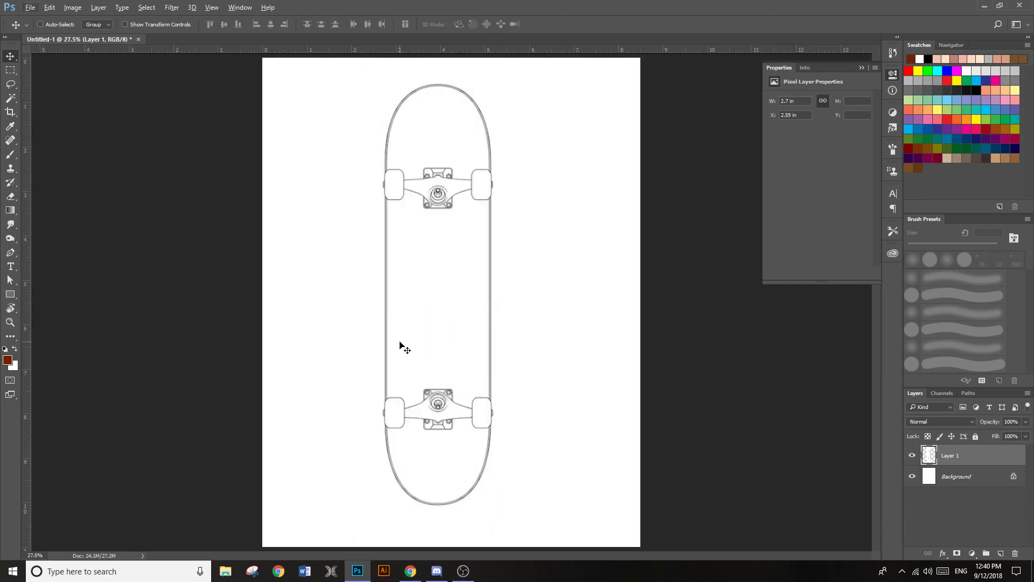
Switch to Chrome and run a Google image search for "wood grain texture" in a new tab
click(420, 574)
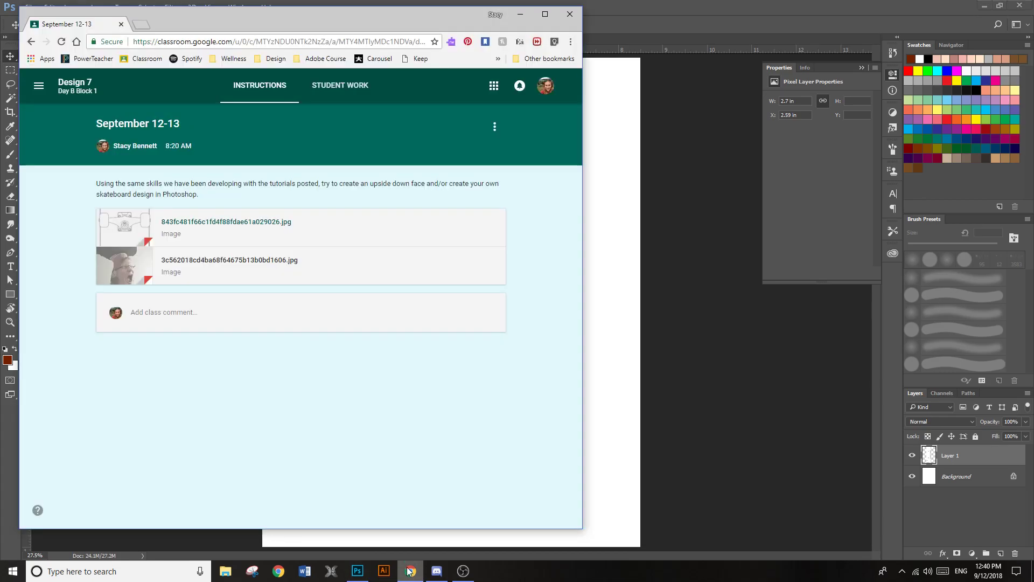
click(142, 26)
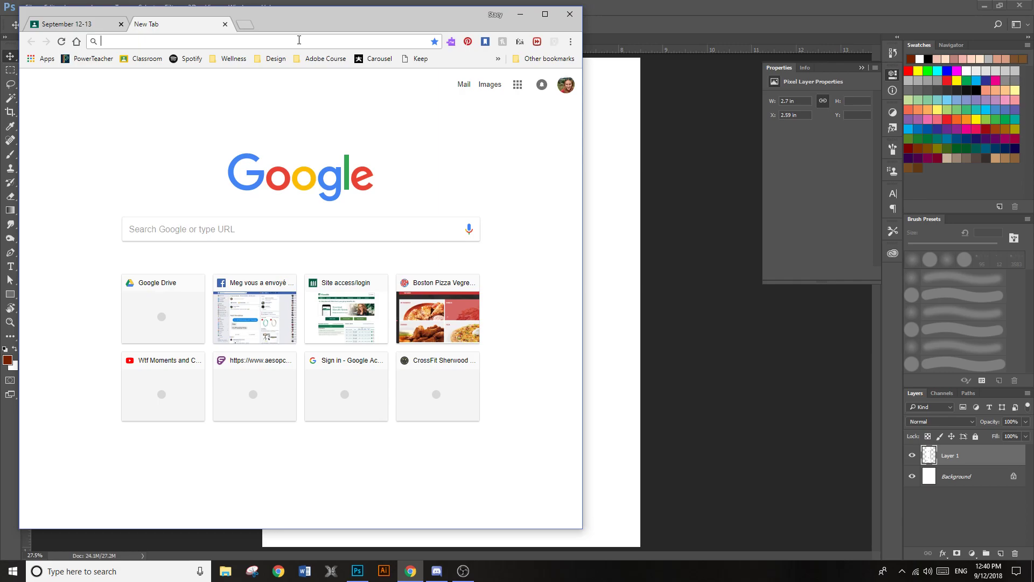
text(wood grain text)
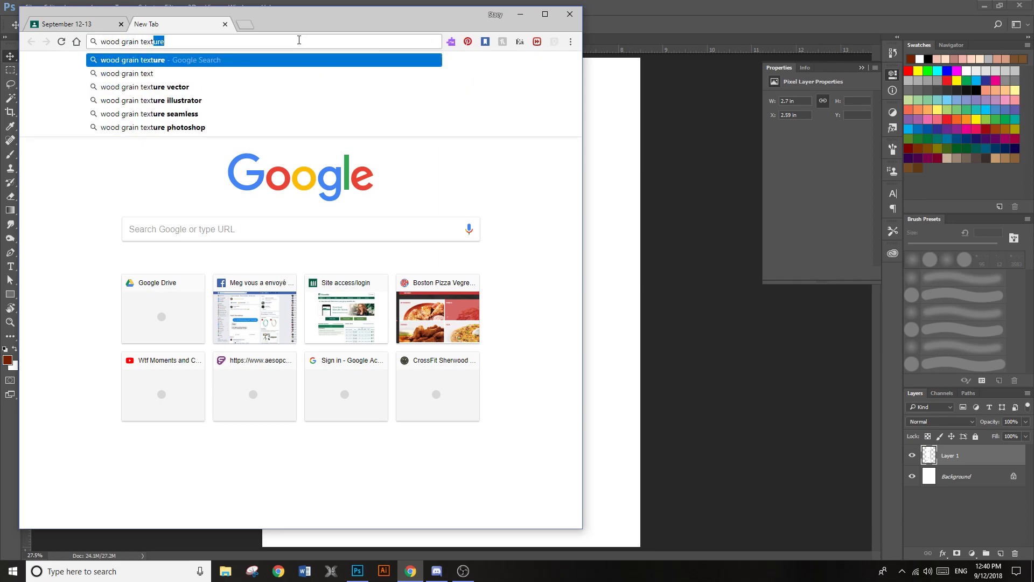
key(Return)
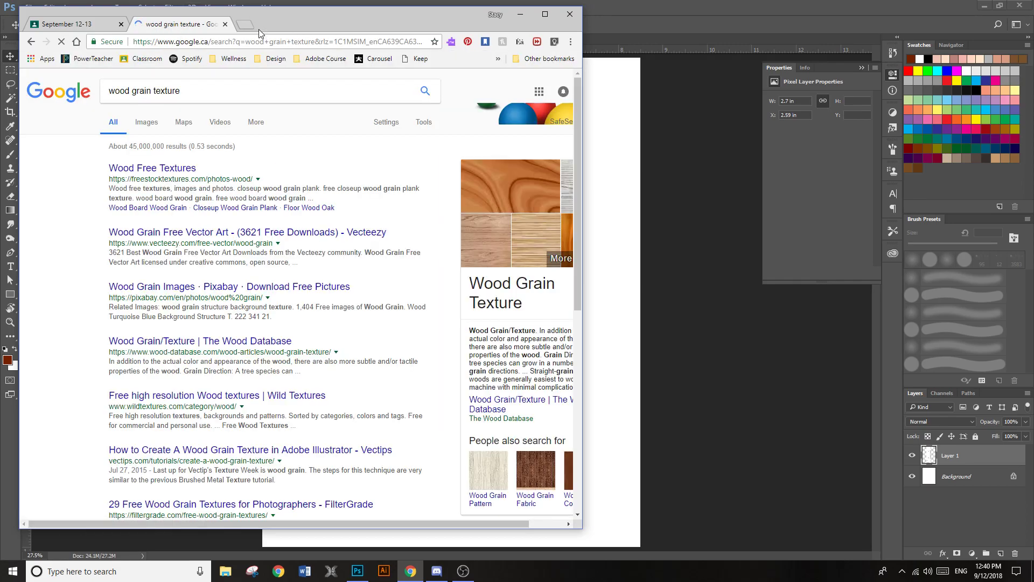
click(145, 123)
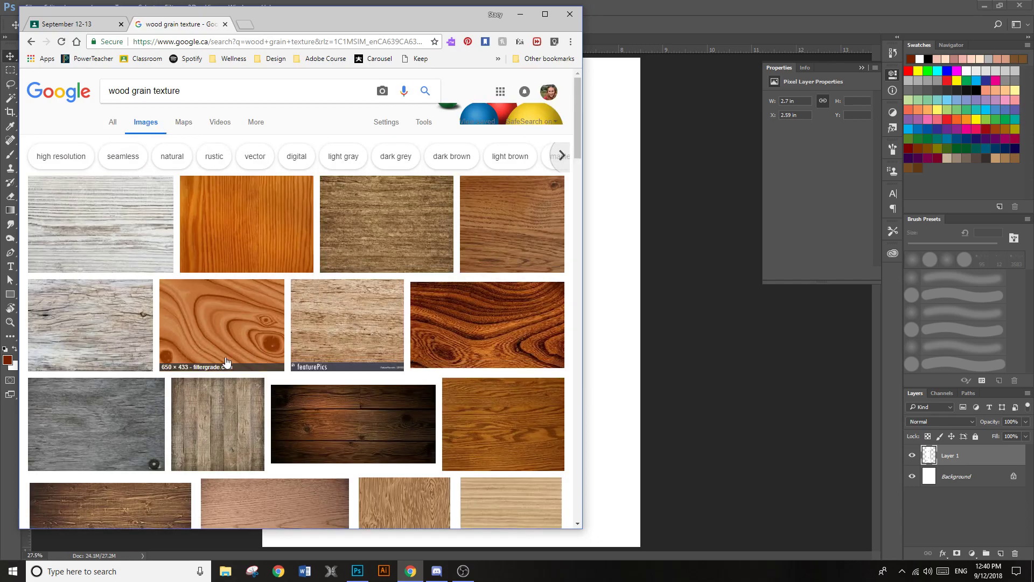
Filter the wood grain image results to sizes larger than 2 MP (1600 × 1200)
scroll(221, 358, down, 2)
scroll(97, 307, up, 2)
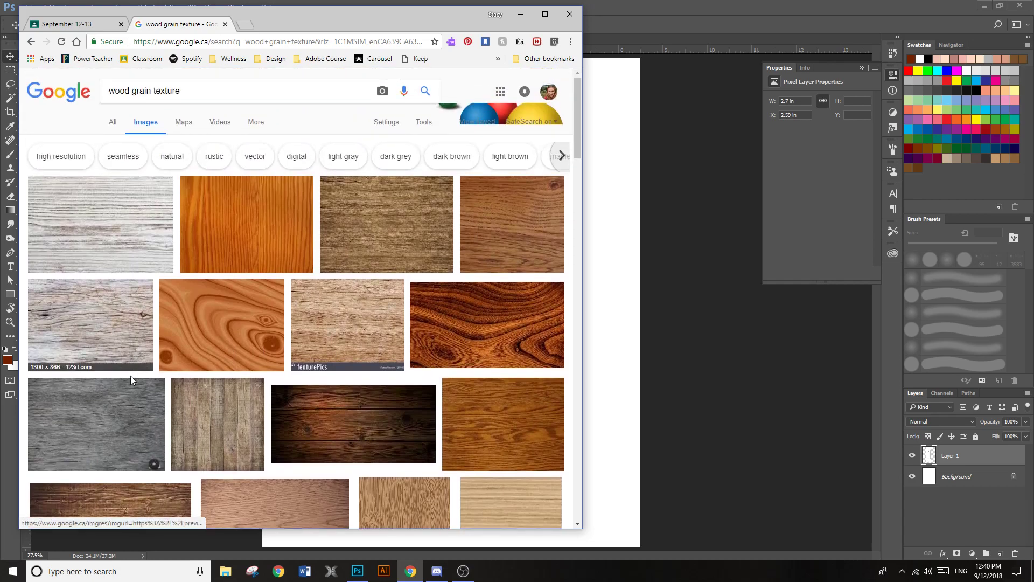
click(423, 122)
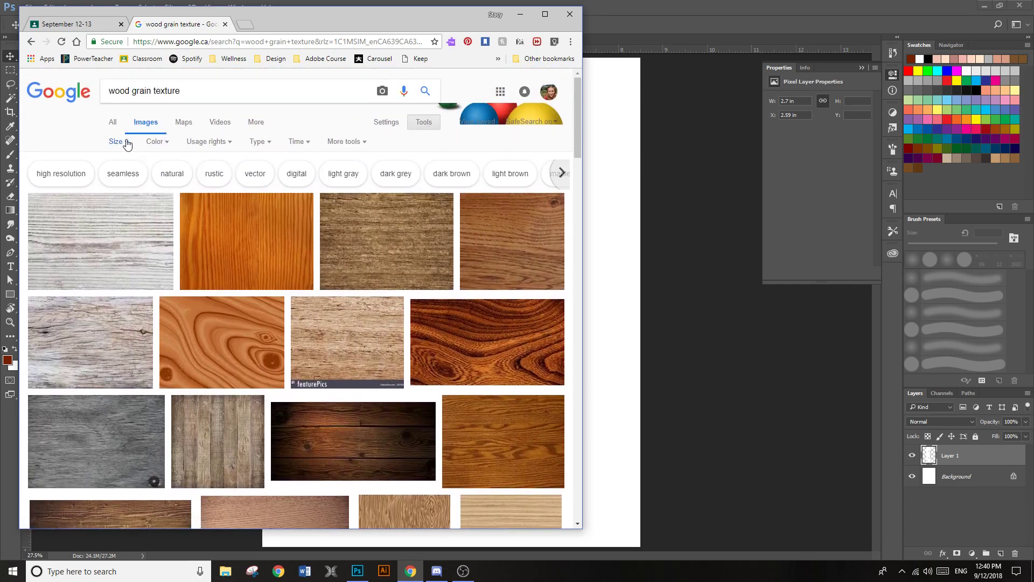
click(127, 141)
mouse_move(162, 222)
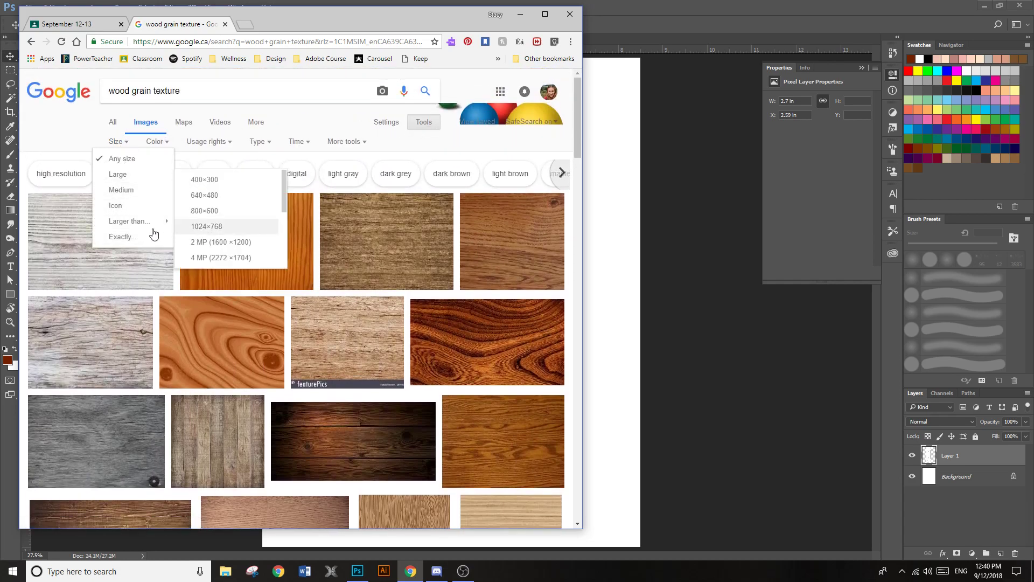
click(226, 243)
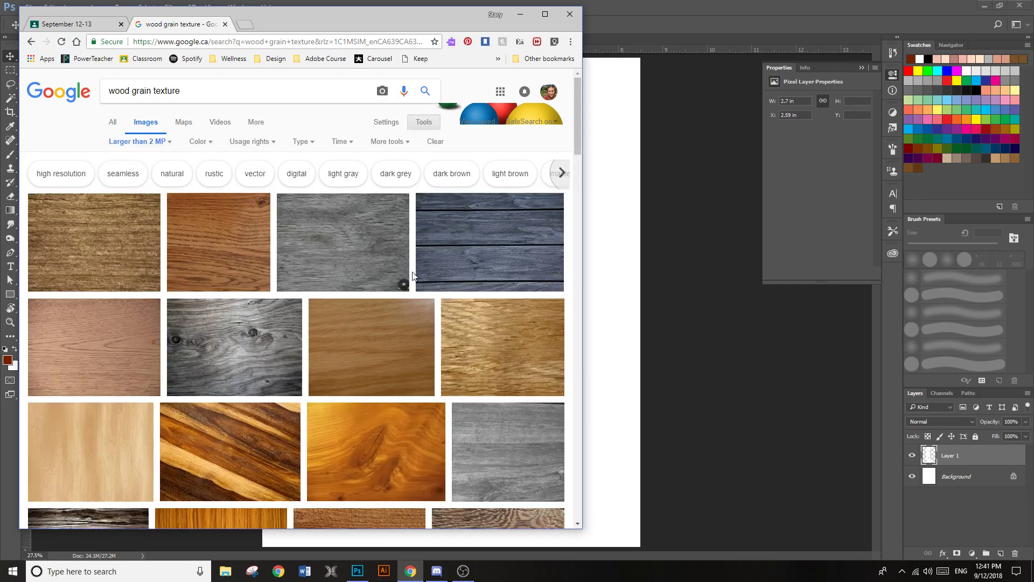
Open the source page of the grey weathered-wood-grain-texture result, view its image full size and copy it
click(233, 355)
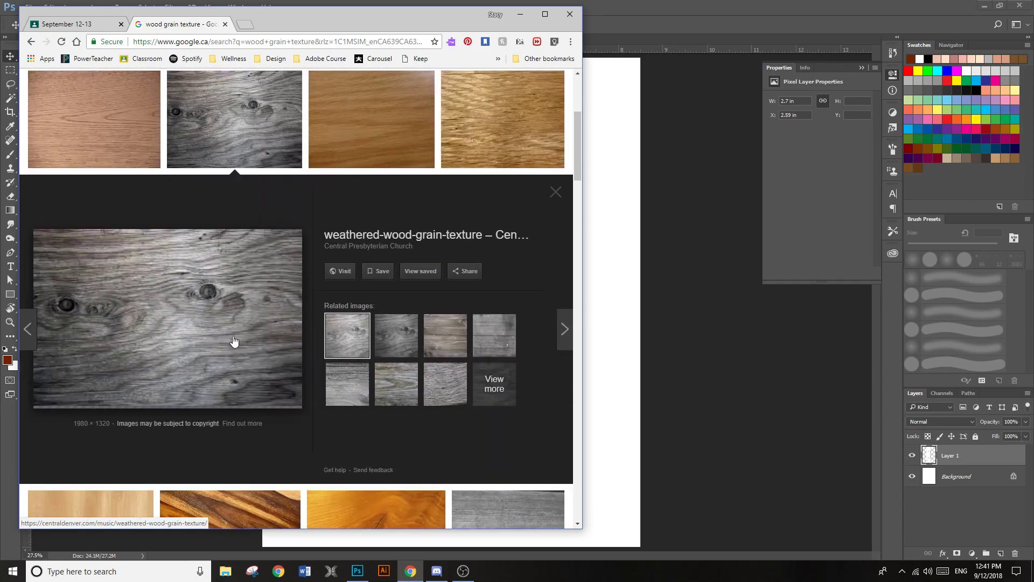
click(166, 311)
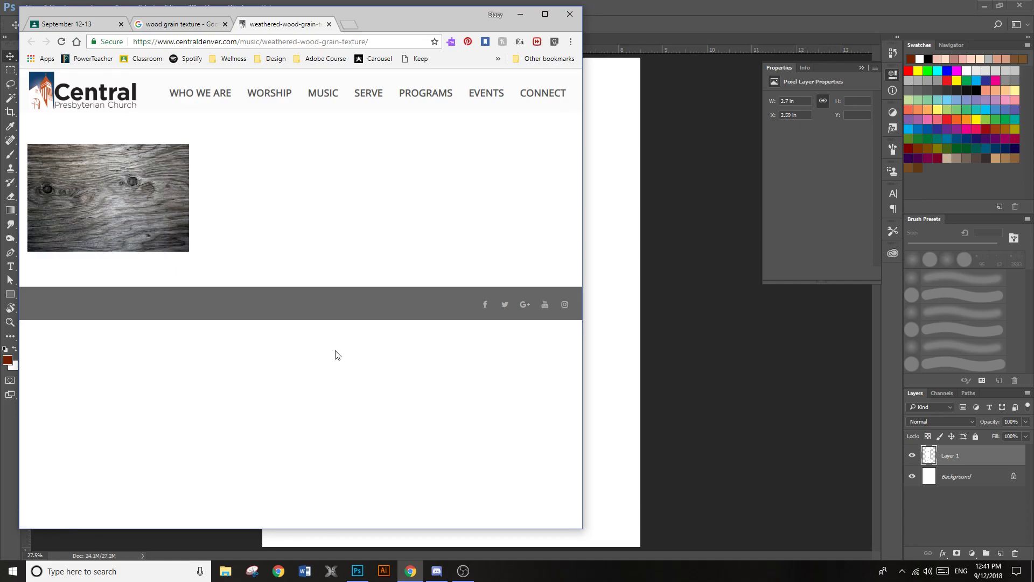
click(157, 173)
right_click(337, 300)
click(375, 330)
Return to Photoshop, paste the copied wood texture into the document and move it over the upper part of the skateboard
click(572, 15)
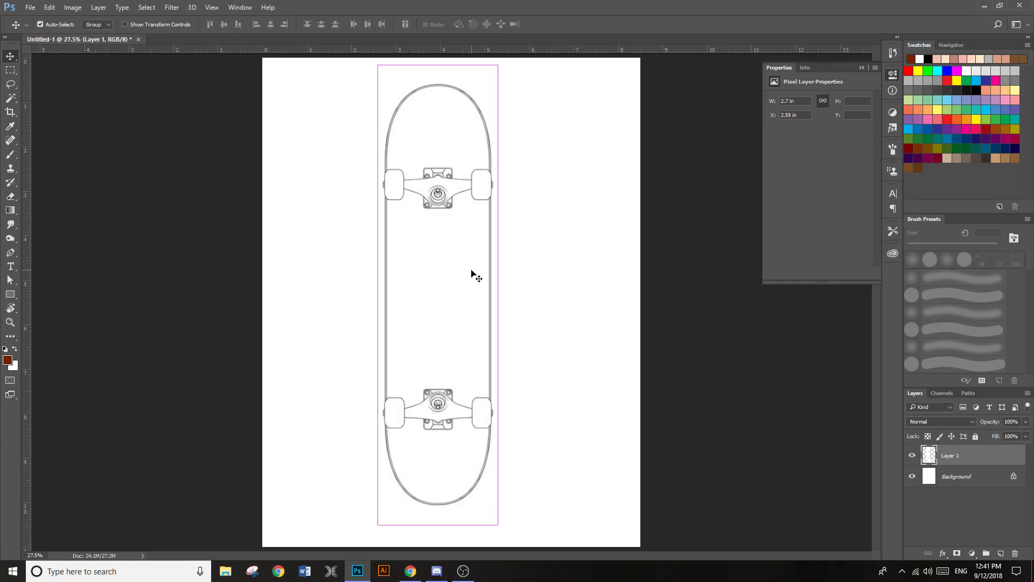
key(ctrl+v)
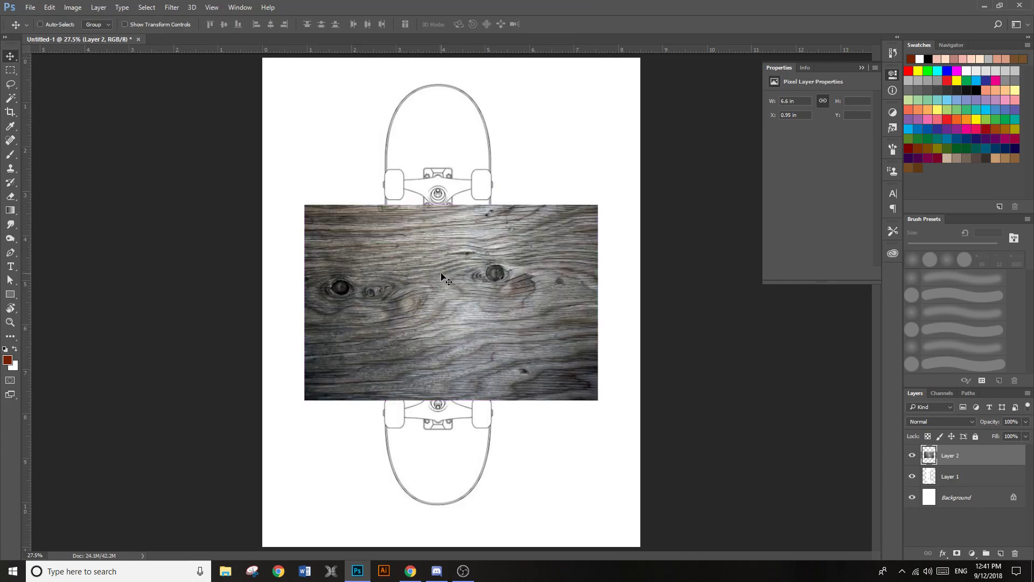
drag(470, 263, 489, 224)
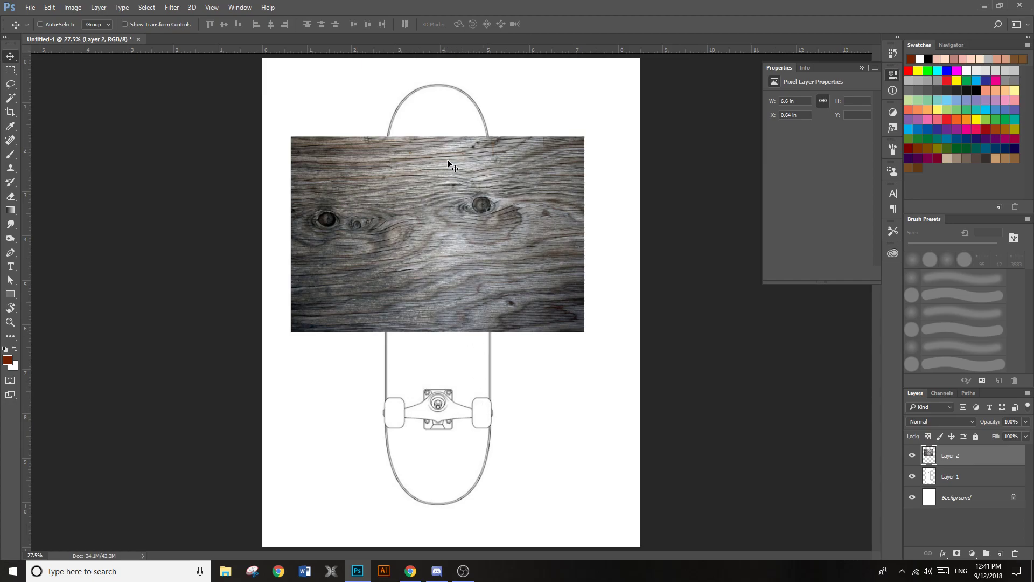
Rotate the wood texture 90° clockwise and scale it proportionally to about 5.22 in wide, centred so it covers the whole skateboard
key(ctrl)
key(ctrl+t)
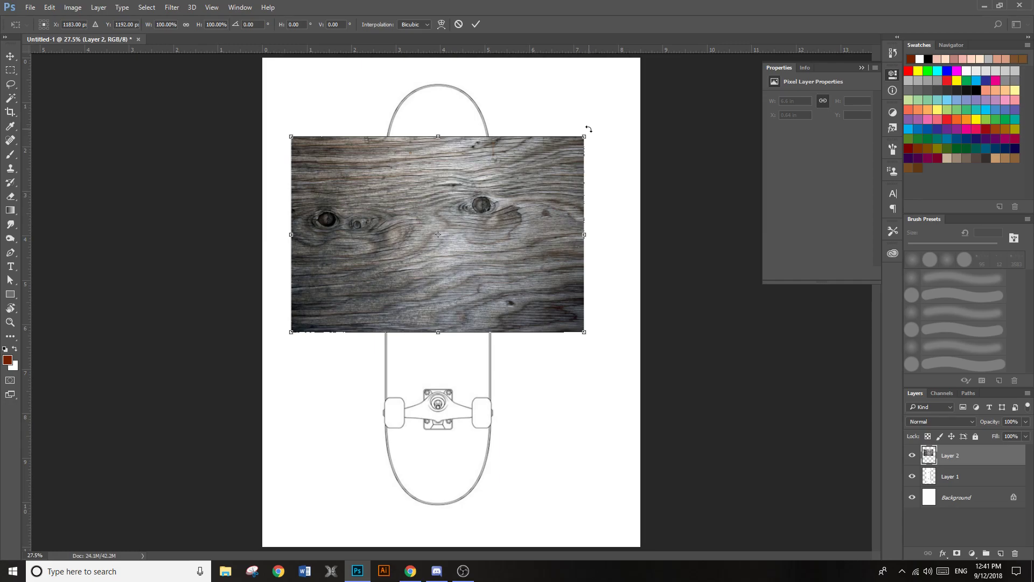
drag(588, 129, 540, 365)
drag(488, 322, 449, 303)
drag(497, 363, 537, 516)
mouse_move(473, 419)
mouse_down()
mouse_move(484, 403)
mouse_move(480, 412)
mouse_up()
key(Return)
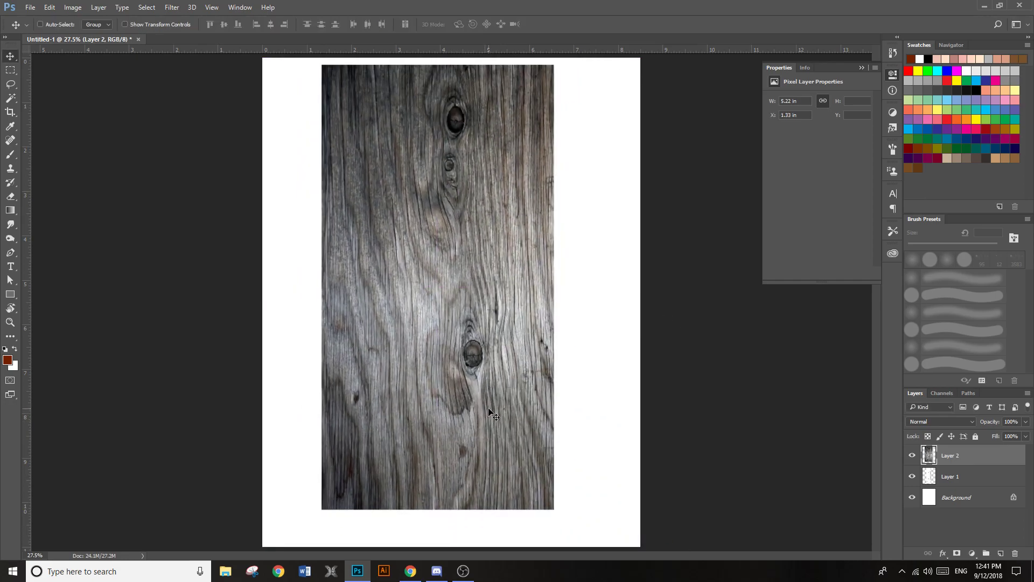
mouse_move(450, 346)
mouse_down()
mouse_move(435, 350)
mouse_move(450, 359)
mouse_up()
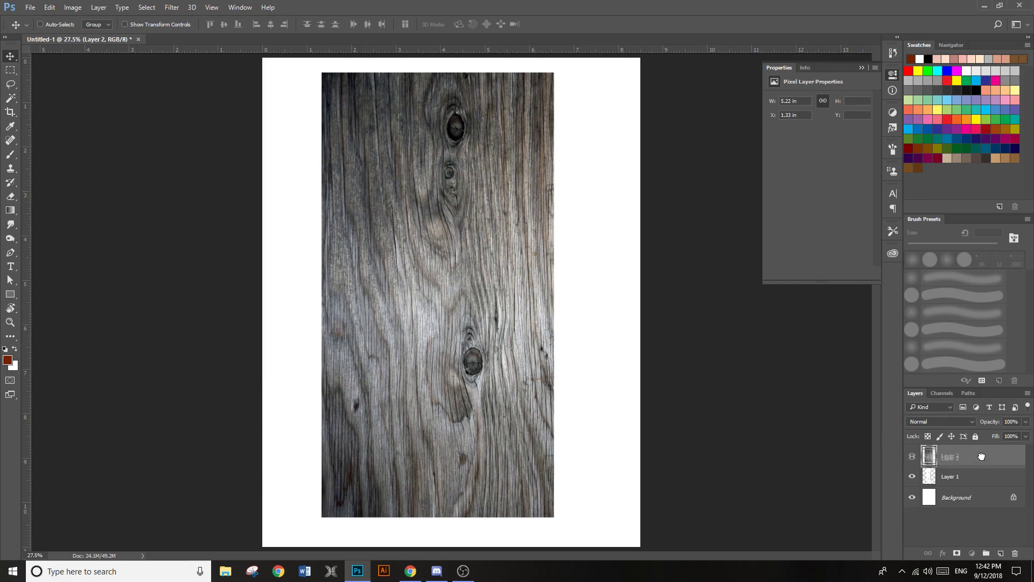
Rename the texture layer Woodgrain and the skateboard layer Skateboard Outline, and place Woodgrain directly below the outline layer
double_click(949, 456)
text(Woodgrain)
key(Return)
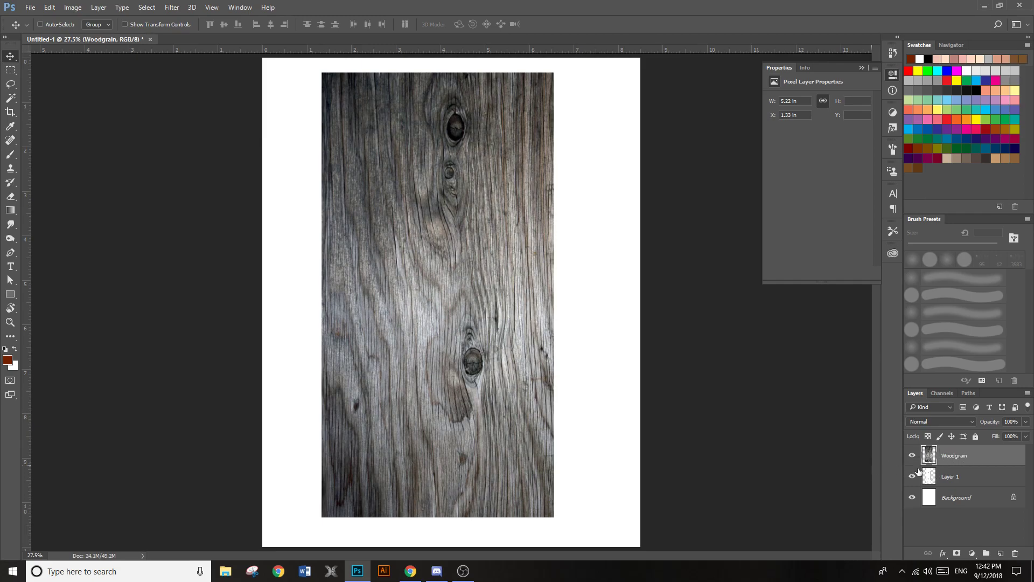
double_click(949, 477)
text(Skate)
text(utline)
key(Return)
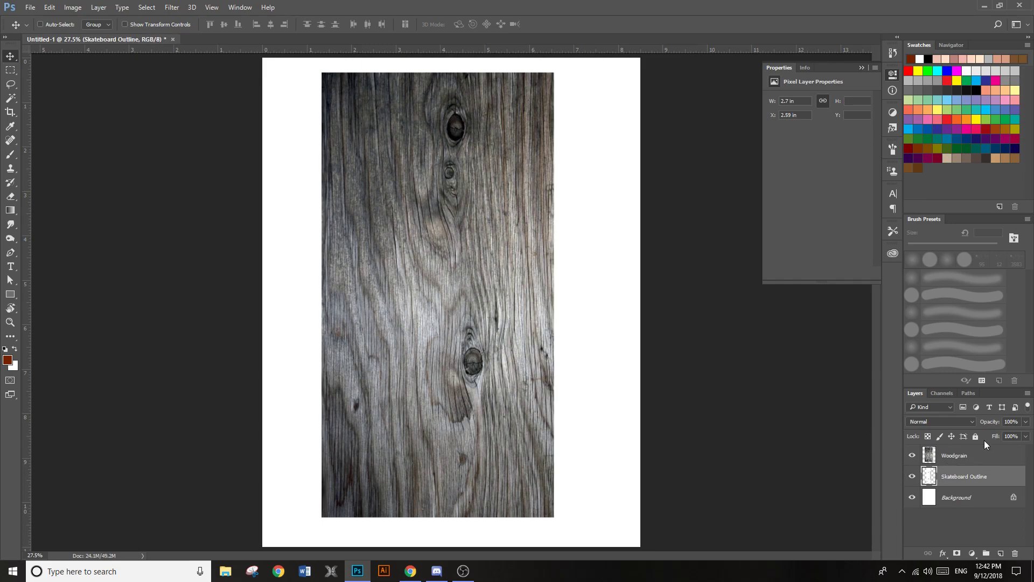
drag(992, 458, 987, 487)
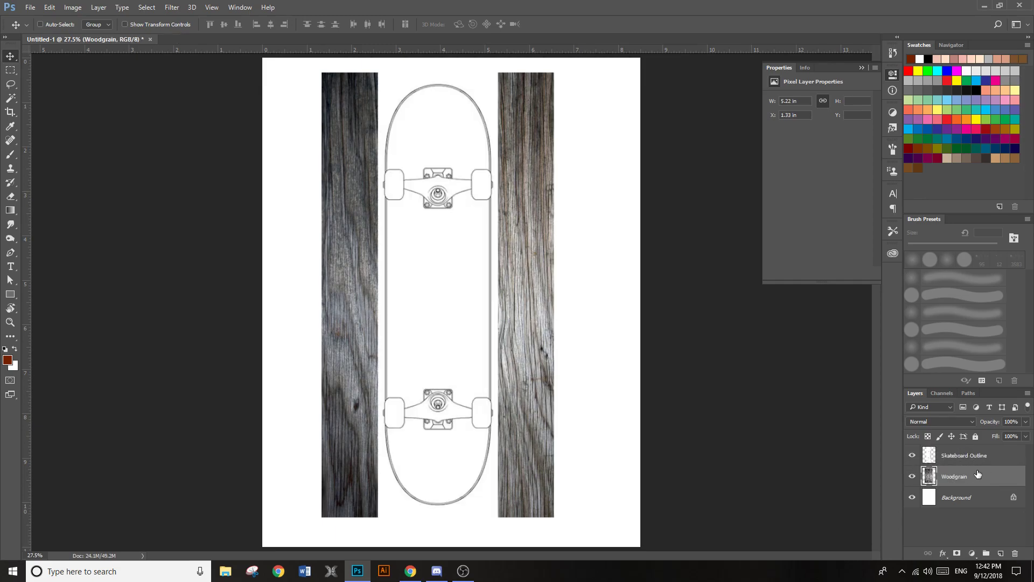
With the Magic Wand, delete the white area surrounding the board on the Skateboard Outline layer and deselect
click(968, 458)
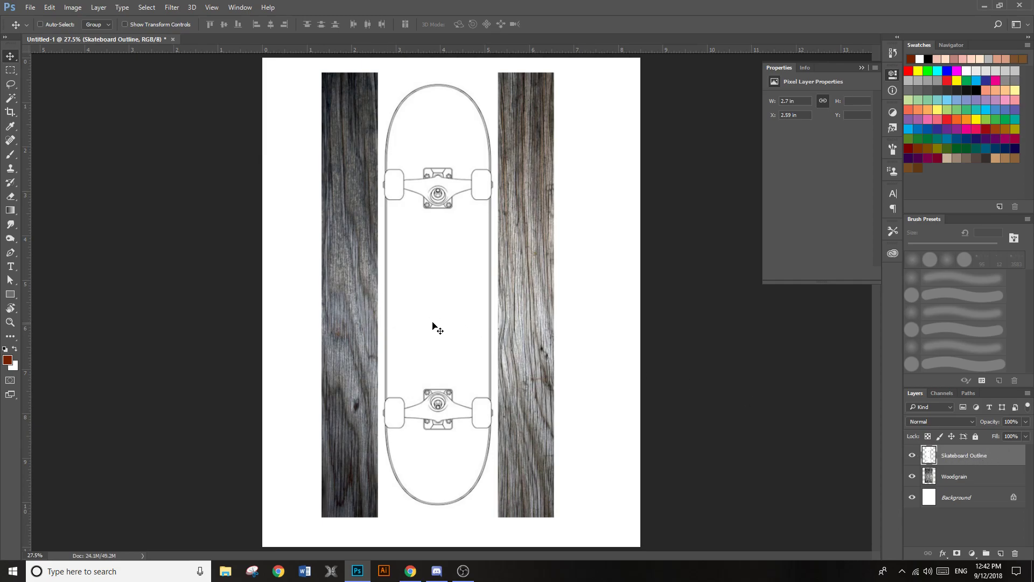
click(15, 102)
click(63, 110)
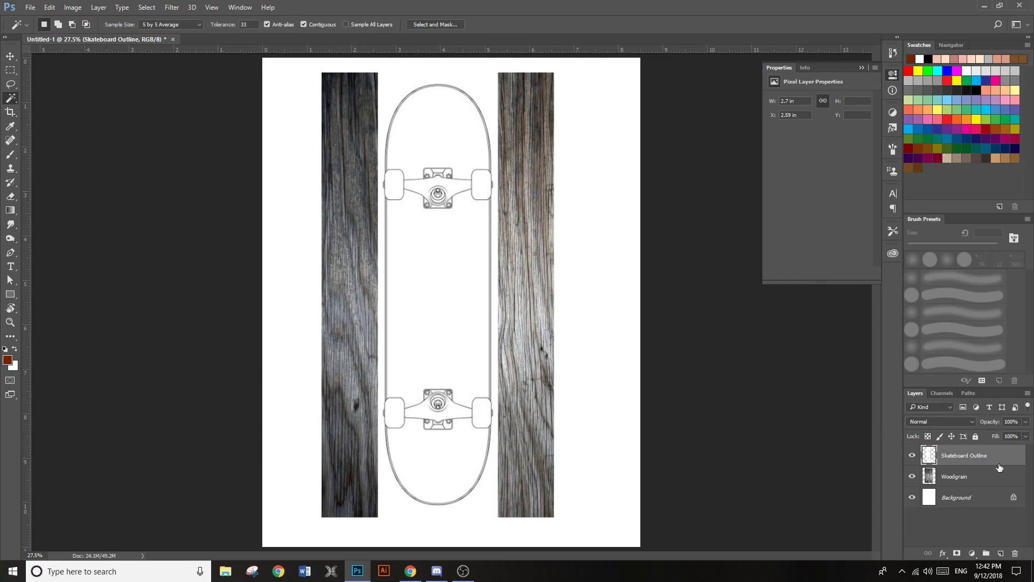
click(492, 96)
key(Delete)
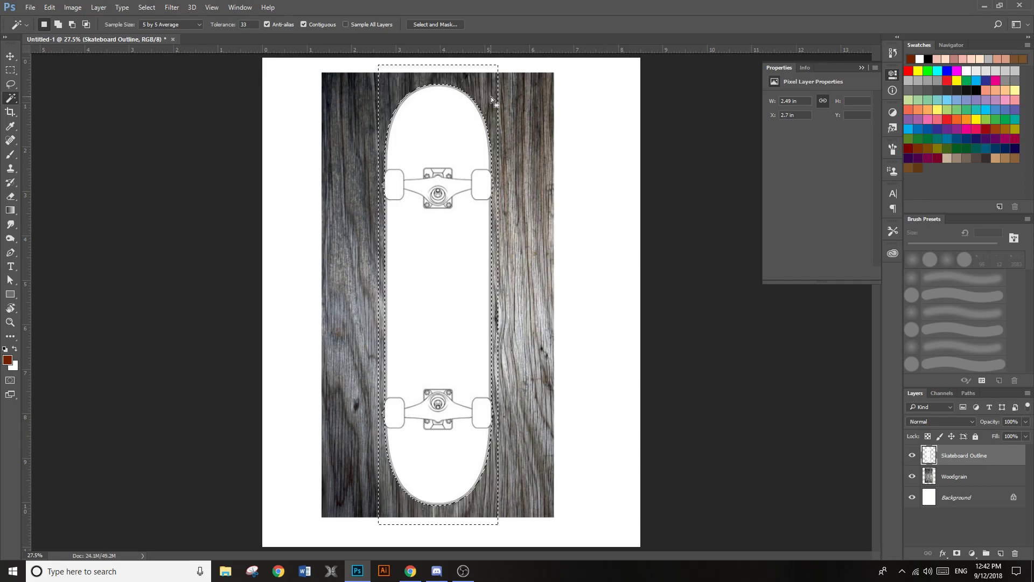
key(ctrl+d)
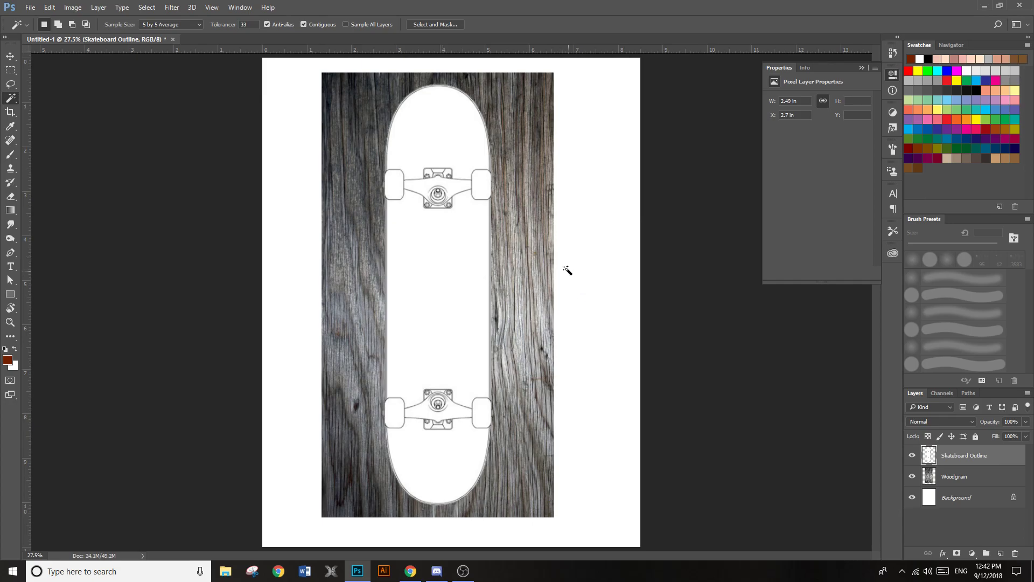
Select the board's middle, top and bottom deck areas together with the Magic Wand and mask the Woodgrain layer to that selection
click(445, 298)
shift+click(459, 128)
shift+click(452, 468)
click(973, 478)
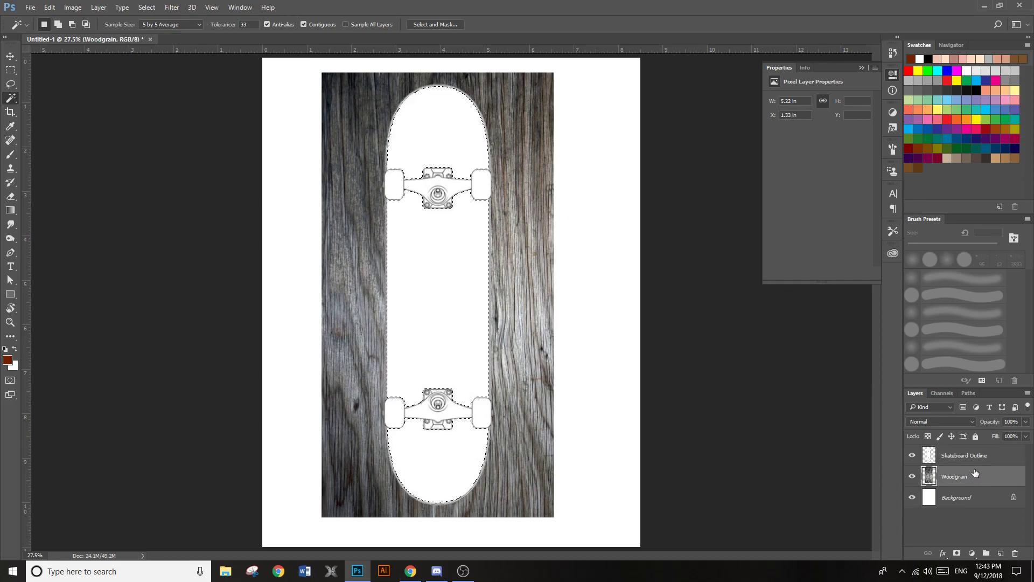
click(956, 554)
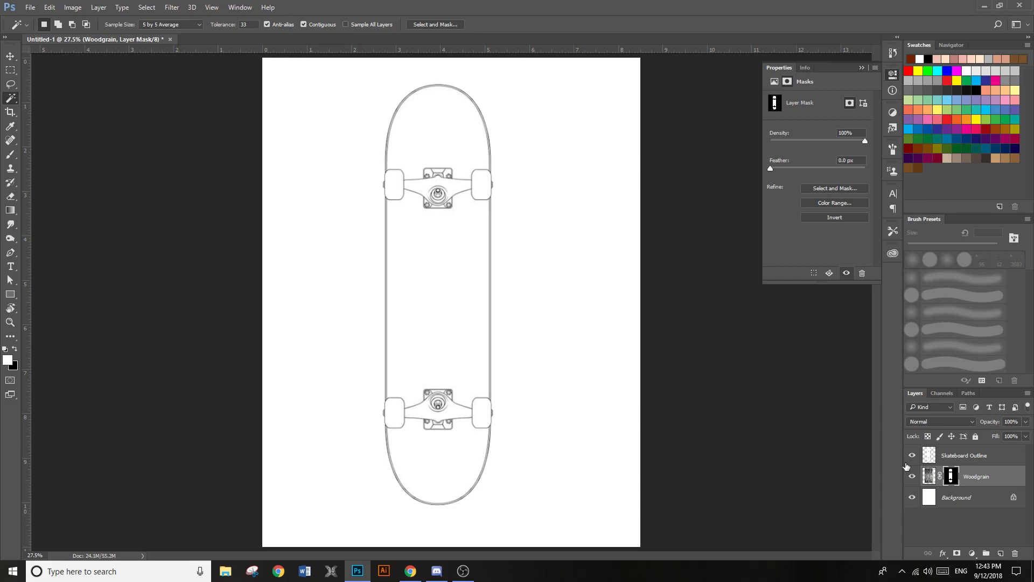
Hide the Skateboard Outline layer briefly to check the masked wood grain, and show it again
click(963, 456)
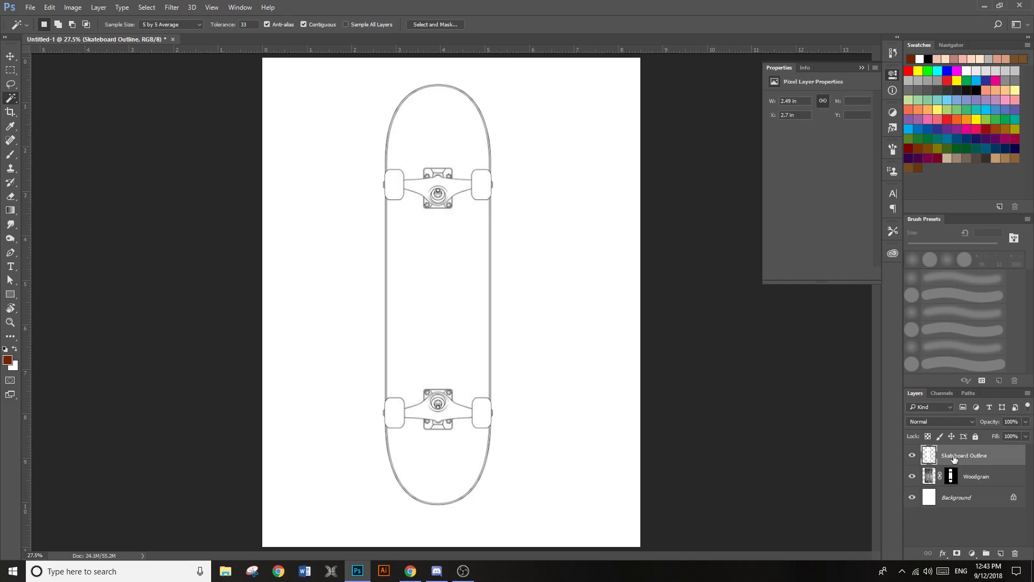
click(912, 458)
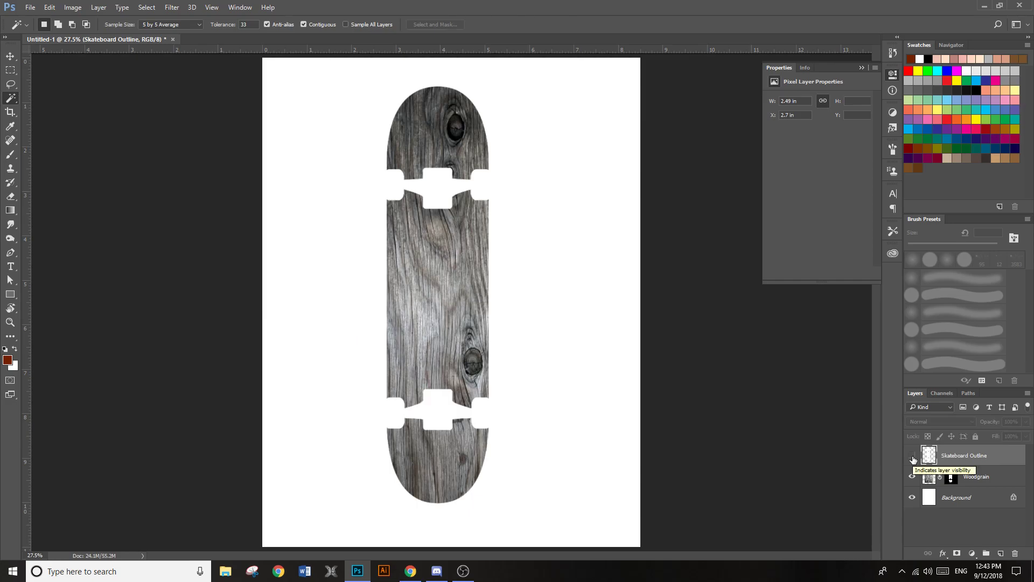
click(912, 458)
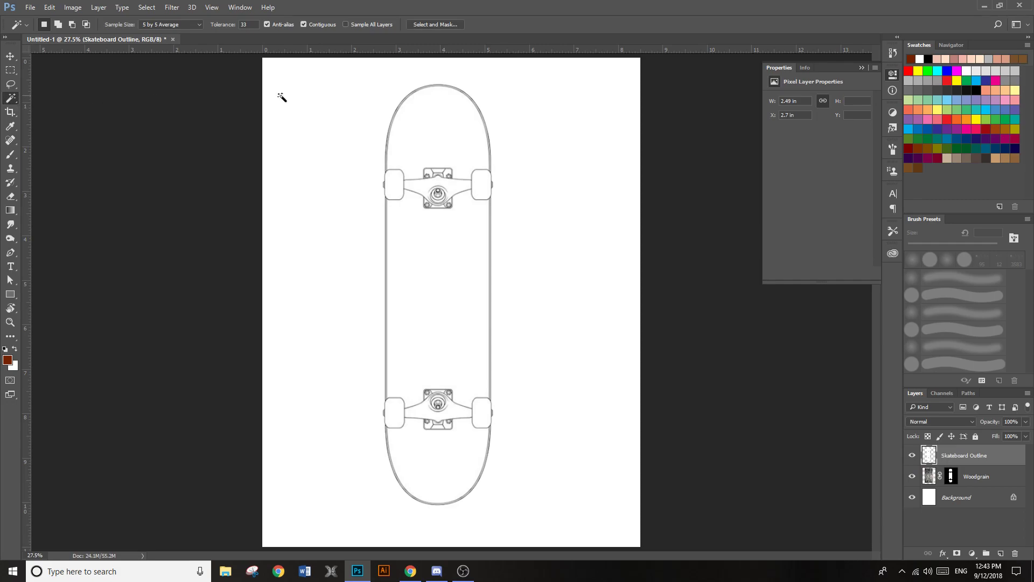
Delete the white fill from the top, middle and bottom deck areas of the Skateboard Outline layer and deselect
click(432, 140)
key(Delete)
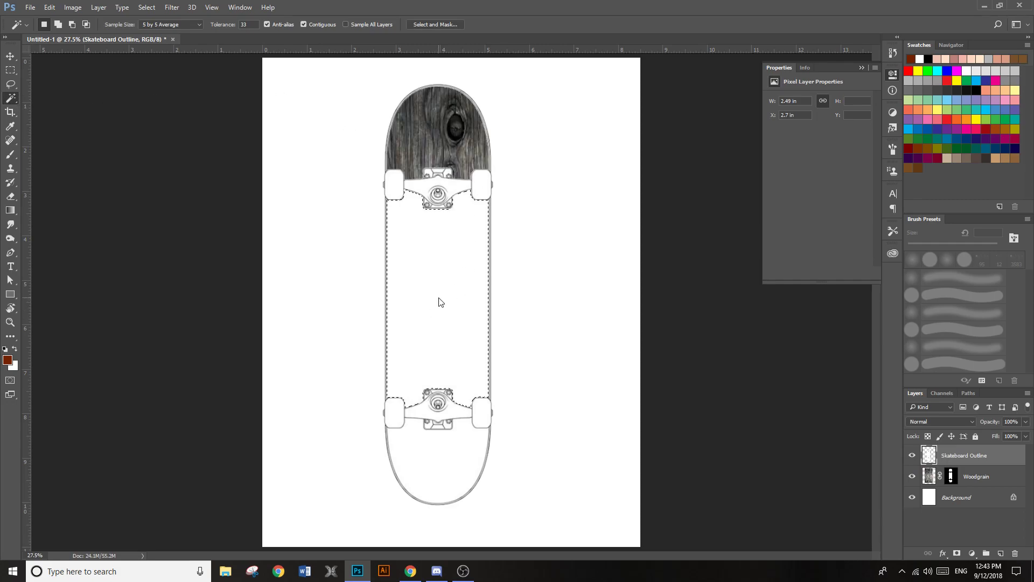
click(440, 302)
key(Delete)
click(441, 454)
key(Delete)
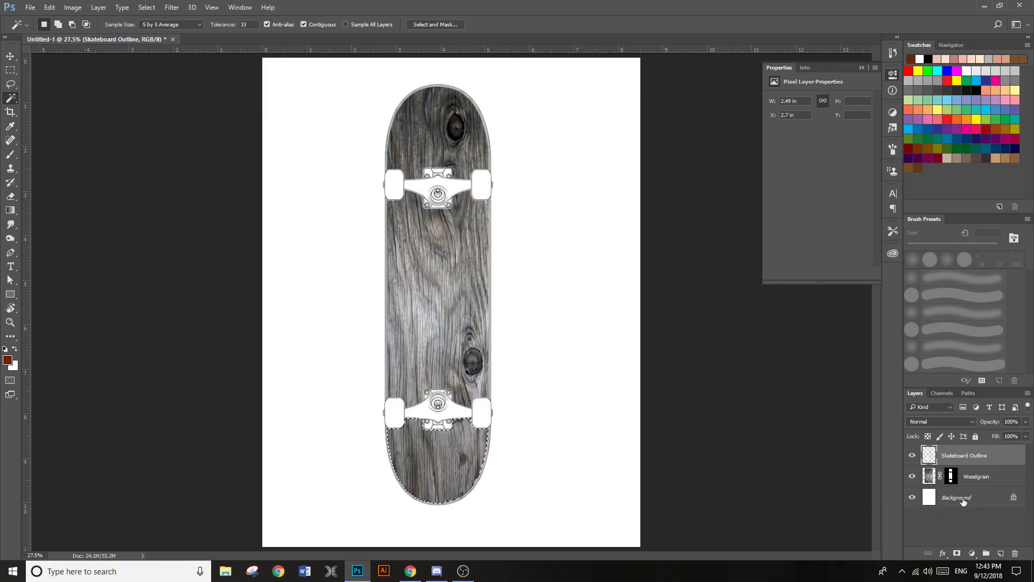
key(ctrl+d)
click(10, 56)
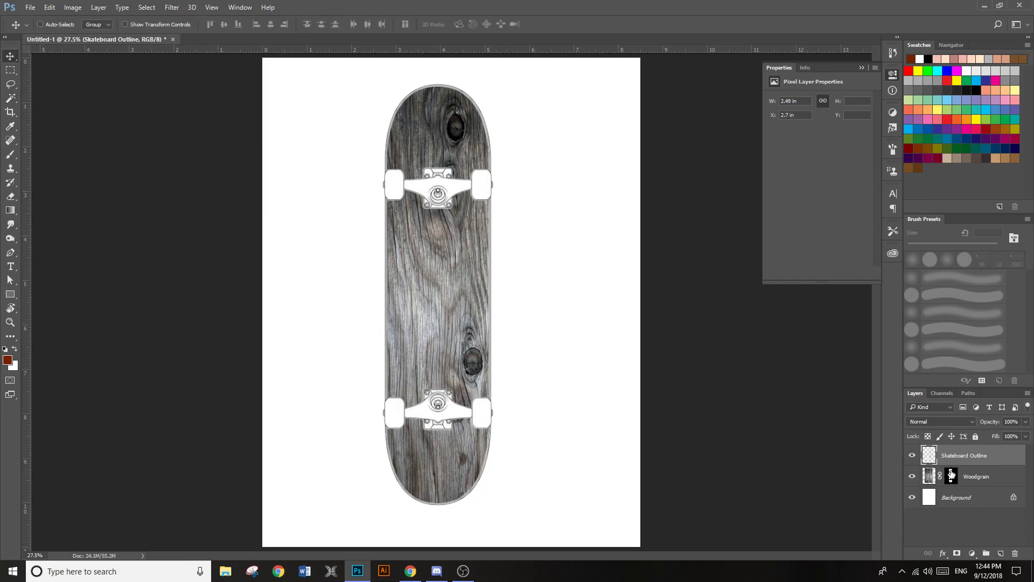
click(971, 483)
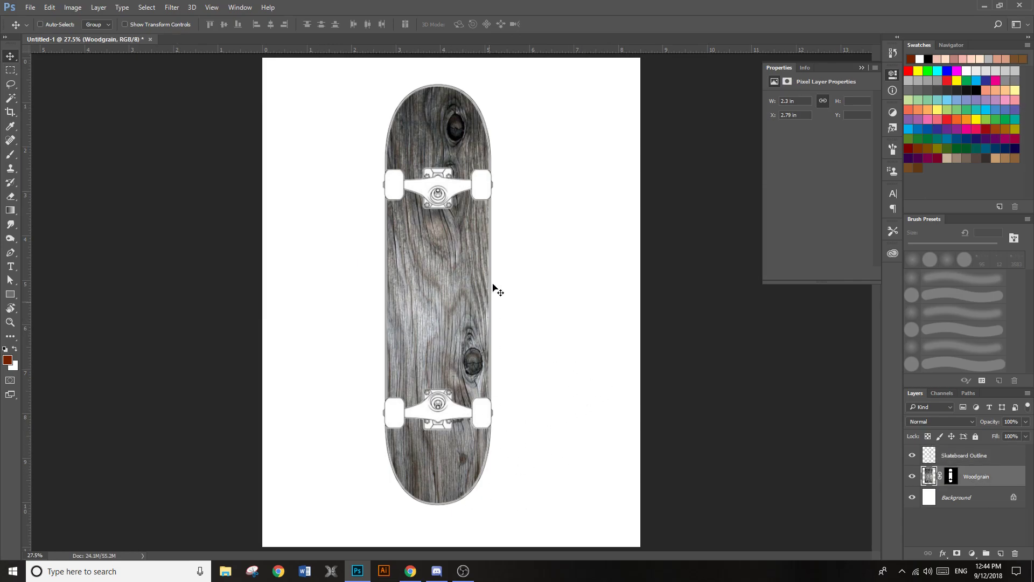
scroll(498, 445, up, 5)
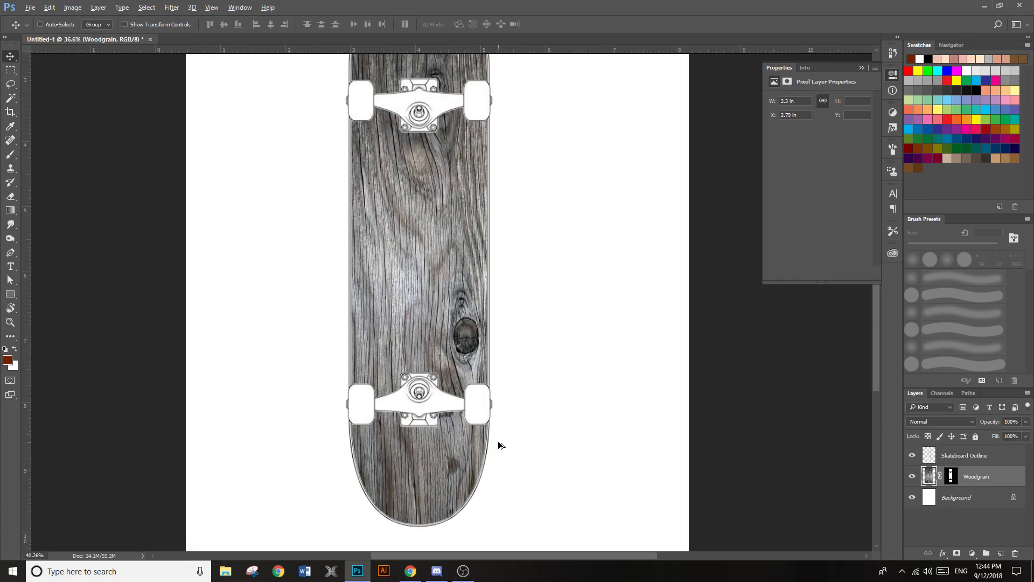
scroll(486, 427, up, 1)
scroll(498, 423, down, 2)
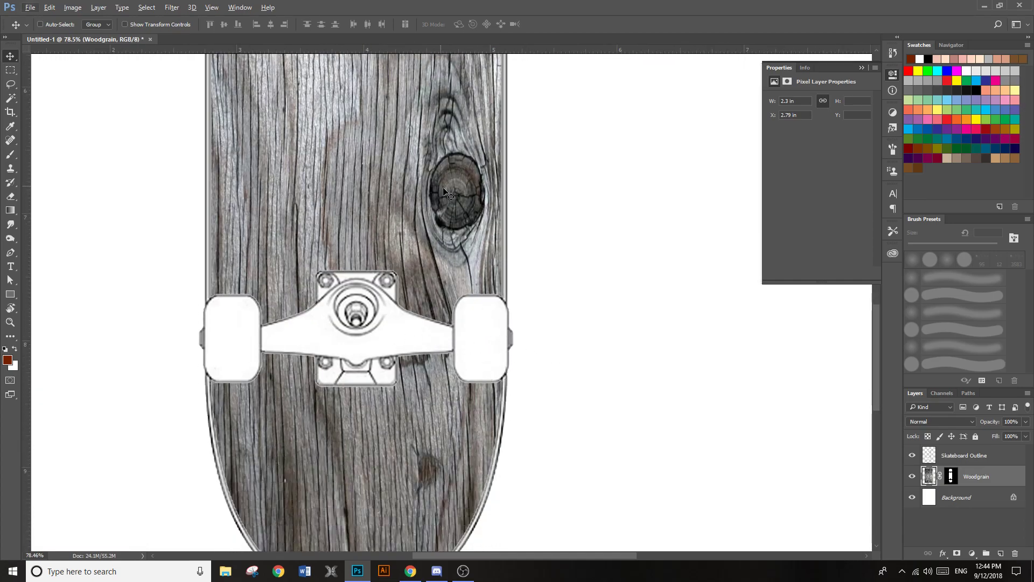
click(928, 453)
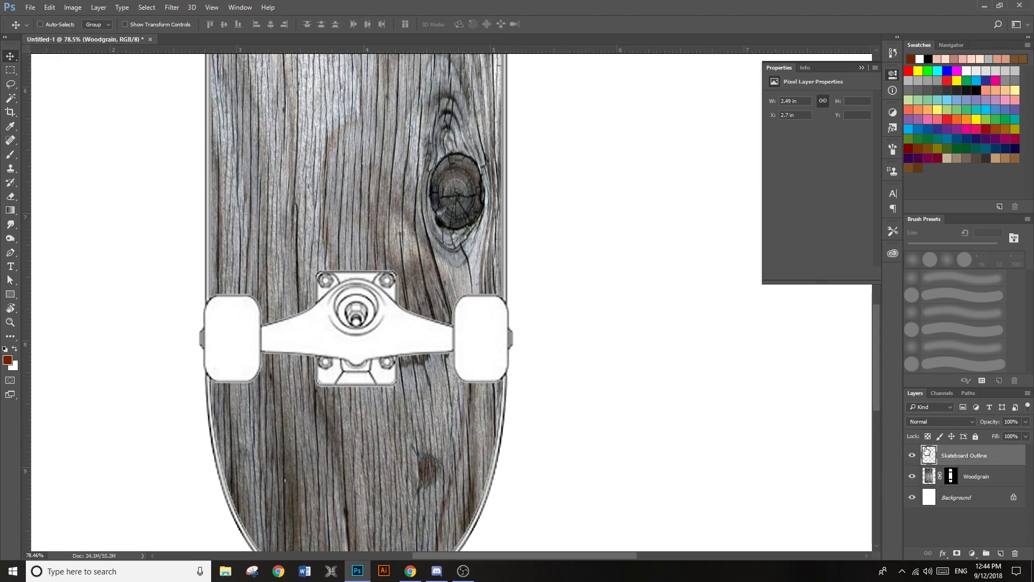
key(w)
click(483, 343)
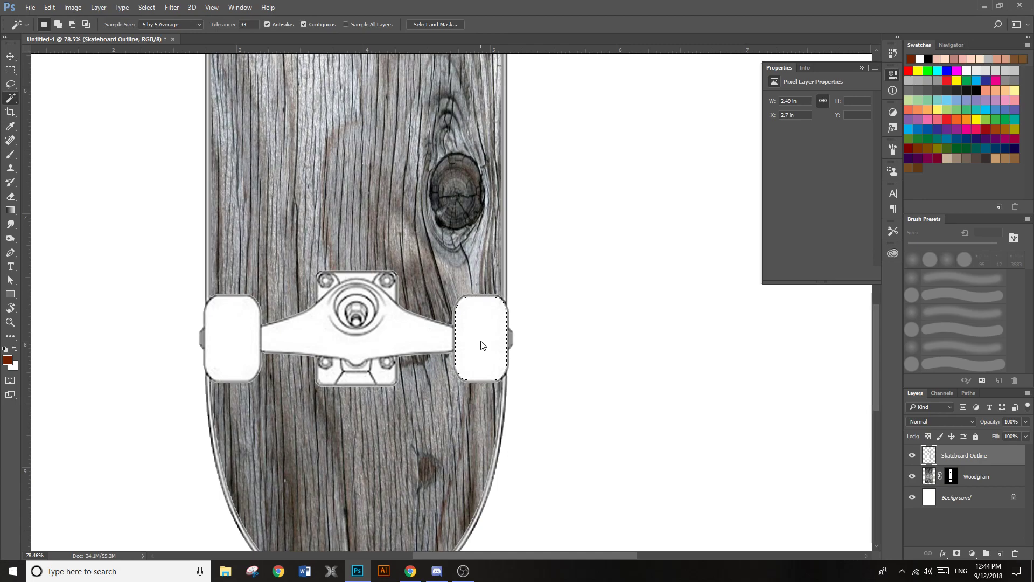
key(ctrl+d)
Paint black on the Woodgrain layer mask with a soft 40 px brush, hiding the wood around the lower truck's right wheel
click(951, 476)
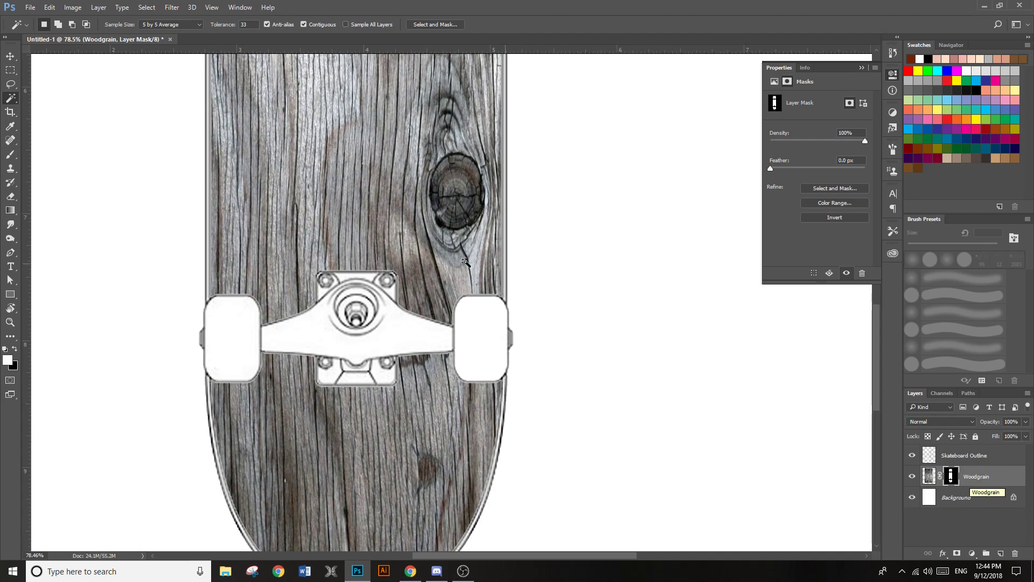
click(967, 456)
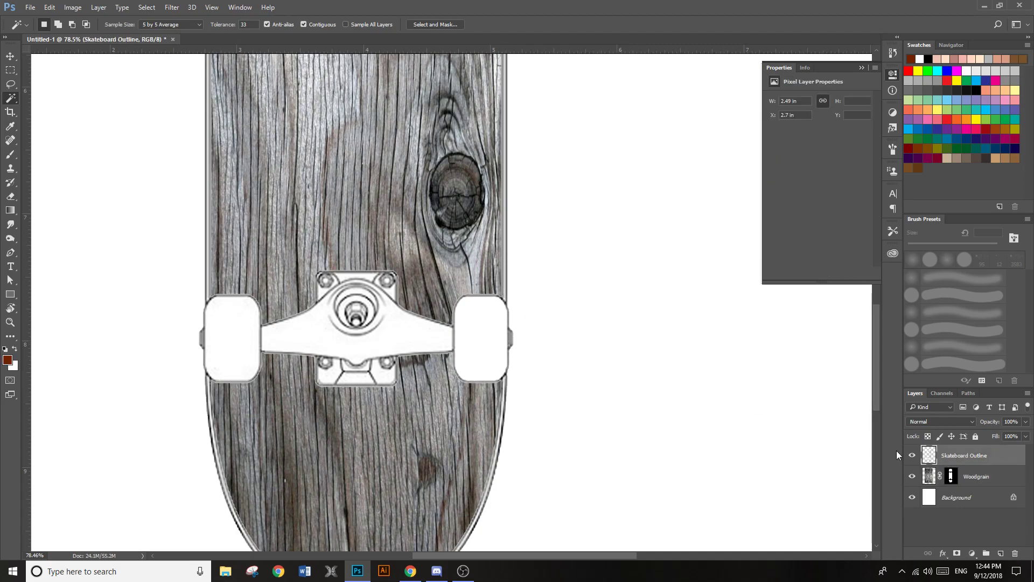
click(994, 484)
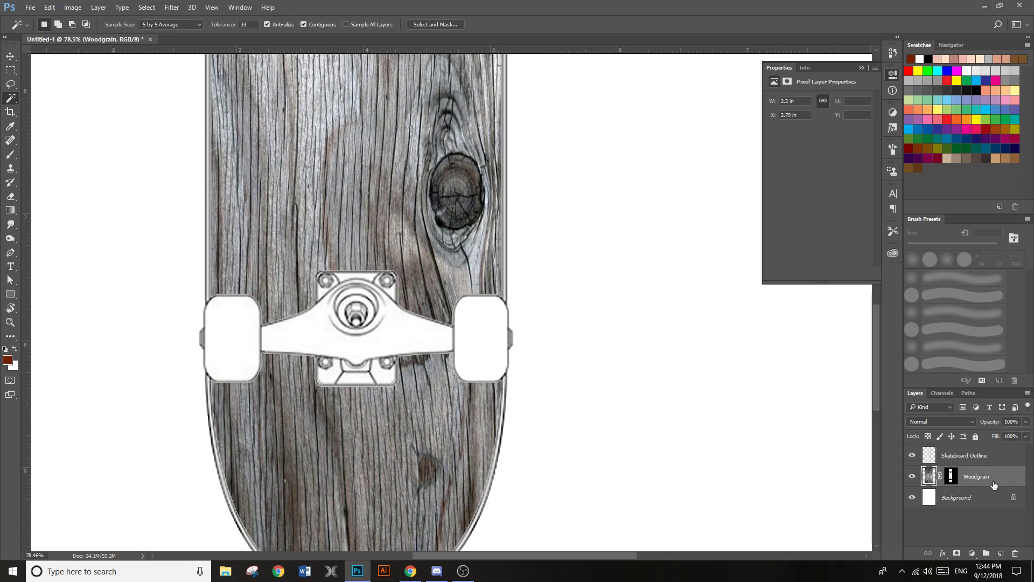
click(951, 476)
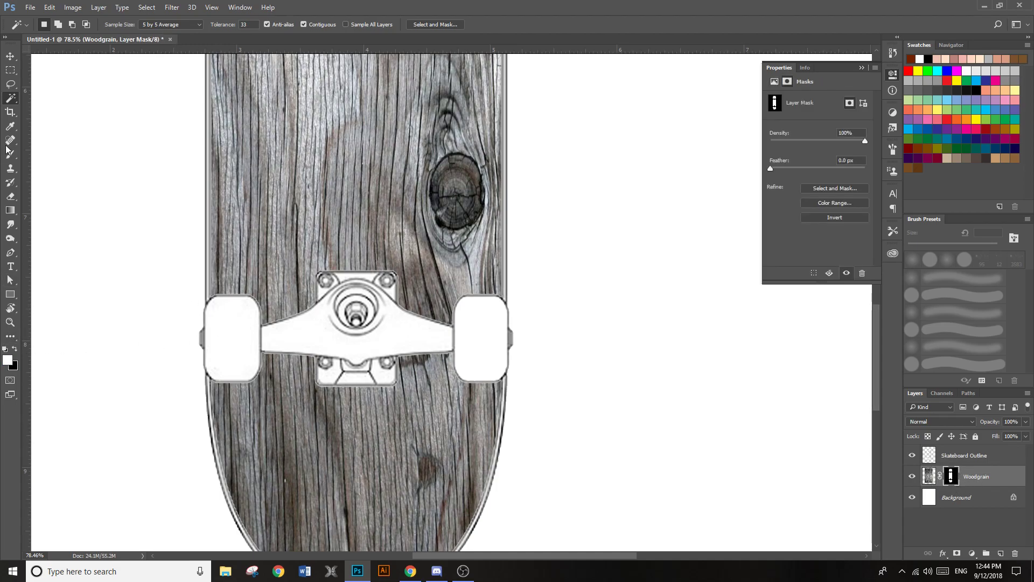
key(b)
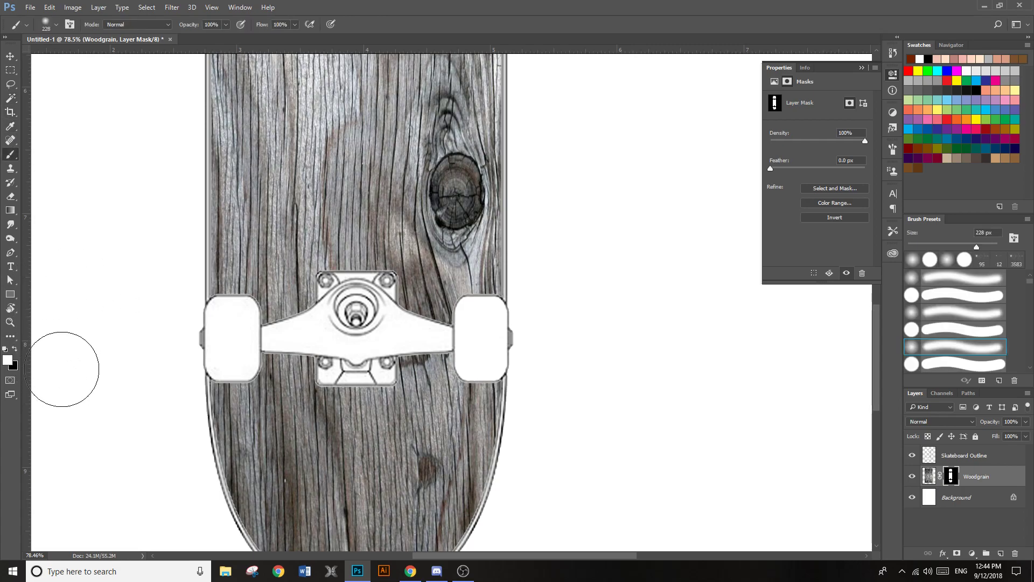
right_click(100, 364)
click(163, 385)
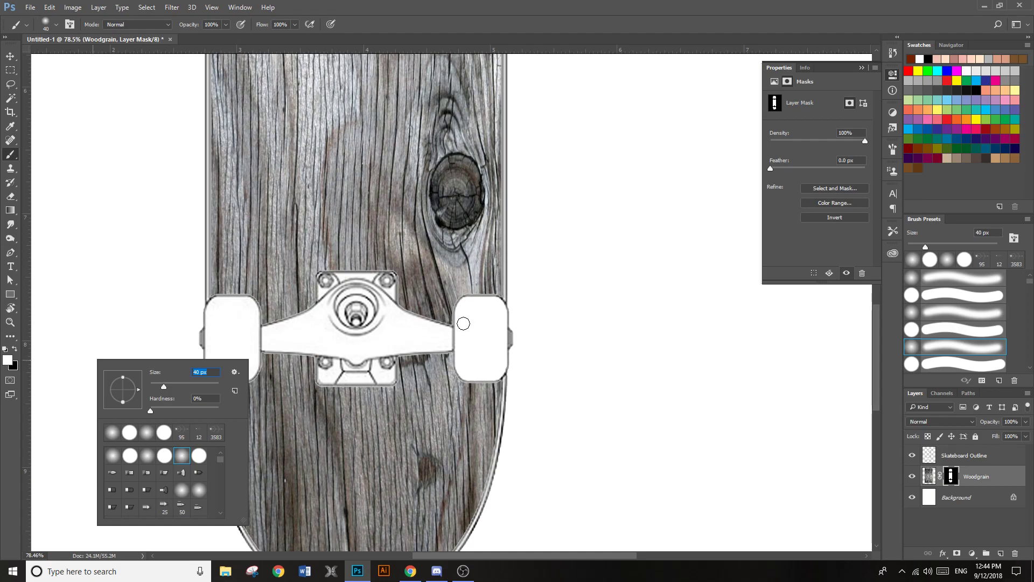
click(15, 348)
click(492, 279)
click(469, 385)
mouse_move(487, 291)
mouse_down()
mouse_move(494, 245)
mouse_move(506, 289)
mouse_move(494, 235)
mouse_move(489, 318)
mouse_up()
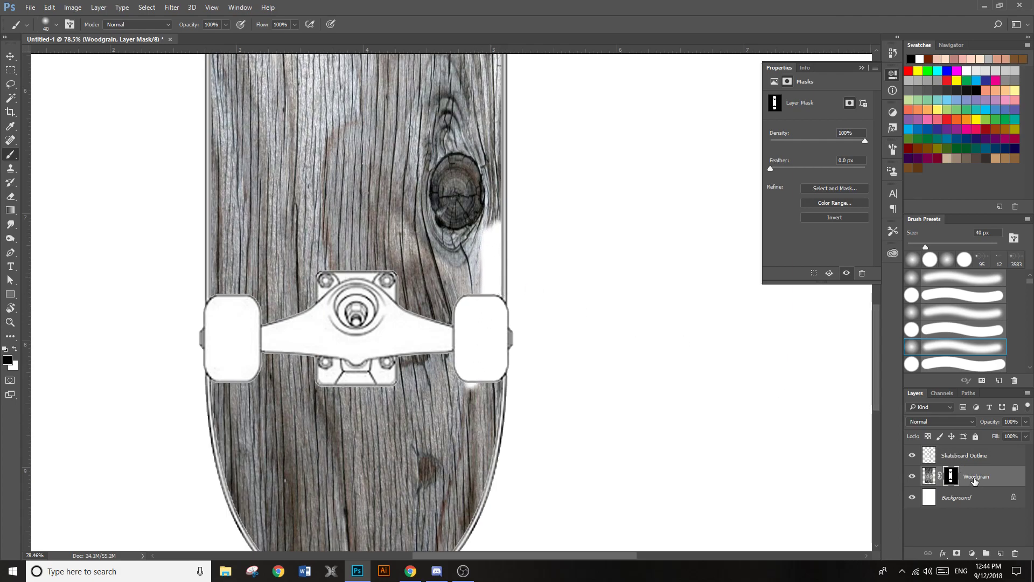
Paint black across the Woodgrain mask above the lower truck, and restore the wood, including over its right wheel, with white
mouse_move(486, 243)
mouse_down()
mouse_move(371, 259)
mouse_move(487, 201)
mouse_move(366, 205)
mouse_move(415, 132)
mouse_move(363, 228)
mouse_up()
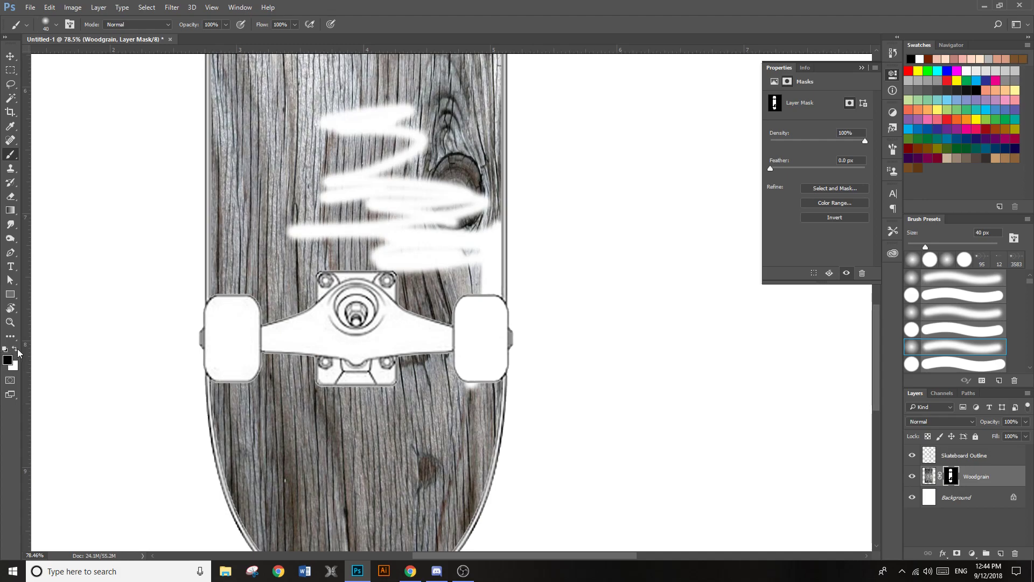
click(16, 350)
mouse_move(402, 248)
mouse_down()
mouse_move(404, 272)
mouse_move(399, 199)
mouse_move(380, 205)
mouse_move(393, 234)
mouse_move(383, 243)
mouse_move(292, 215)
mouse_move(293, 247)
mouse_move(406, 231)
mouse_move(441, 181)
mouse_move(327, 189)
mouse_move(382, 199)
mouse_move(430, 160)
mouse_move(325, 163)
mouse_move(284, 176)
mouse_move(298, 185)
mouse_move(420, 131)
mouse_move(321, 145)
mouse_move(422, 109)
mouse_move(246, 137)
mouse_move(385, 200)
mouse_move(421, 236)
mouse_move(424, 292)
mouse_move(443, 270)
mouse_move(430, 248)
mouse_move(459, 243)
mouse_move(450, 217)
mouse_move(467, 211)
mouse_move(463, 169)
mouse_move(496, 258)
mouse_move(491, 250)
mouse_move(492, 286)
mouse_move(462, 352)
mouse_move(462, 305)
mouse_move(471, 330)
mouse_move(480, 321)
mouse_move(484, 358)
mouse_move(496, 349)
mouse_move(499, 365)
mouse_move(495, 293)
mouse_move(500, 349)
mouse_up()
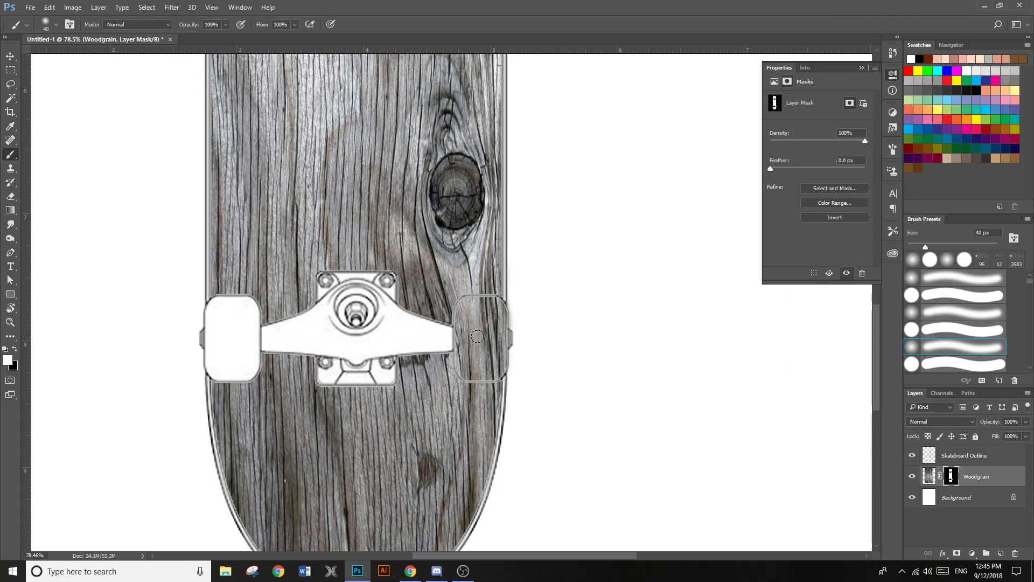
Paint black on the Woodgrain layer mask inside the lower truck's right wheel to hide the wood there
click(13, 350)
mouse_move(479, 310)
mouse_down()
mouse_move(467, 317)
mouse_move(476, 304)
mouse_move(466, 306)
mouse_move(468, 376)
mouse_move(495, 373)
mouse_move(501, 362)
mouse_up()
mouse_move(497, 369)
mouse_down()
mouse_move(498, 309)
mouse_move(481, 302)
mouse_move(499, 308)
mouse_move(490, 352)
mouse_move(486, 315)
mouse_move(471, 324)
mouse_move(475, 364)
mouse_up()
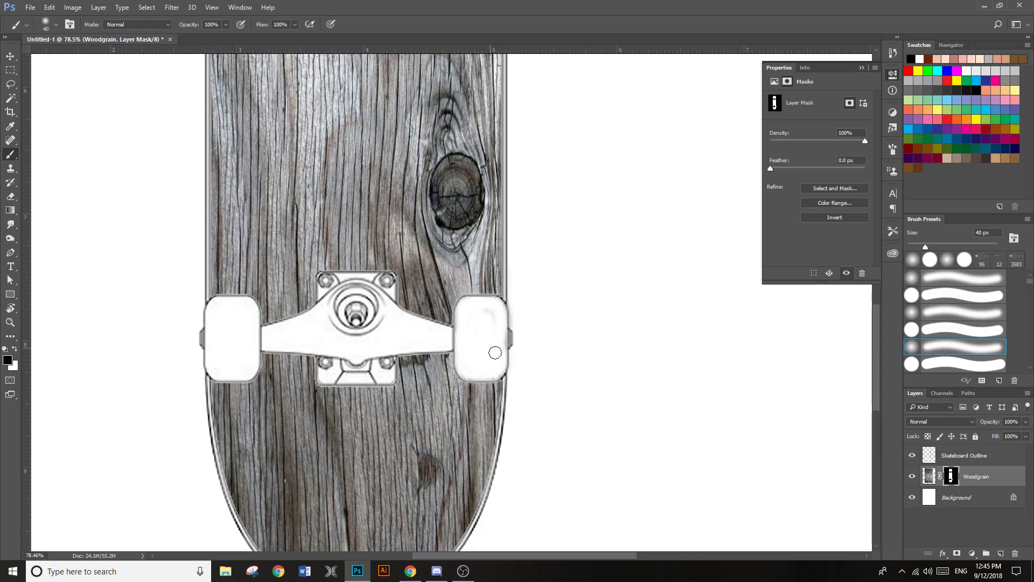
drag(485, 328, 479, 319)
scroll(423, 321, down, 5)
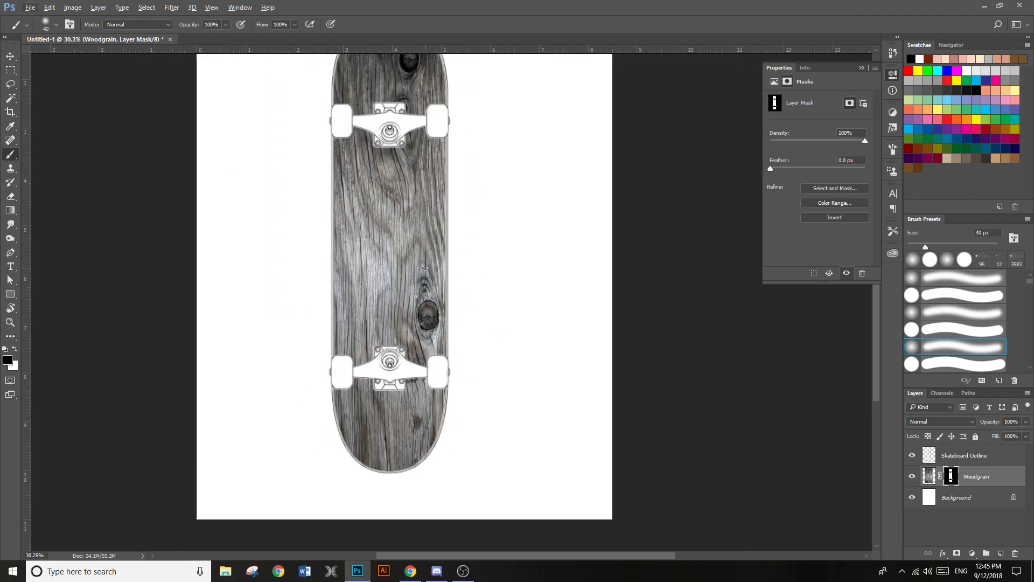
scroll(425, 253, up, 2)
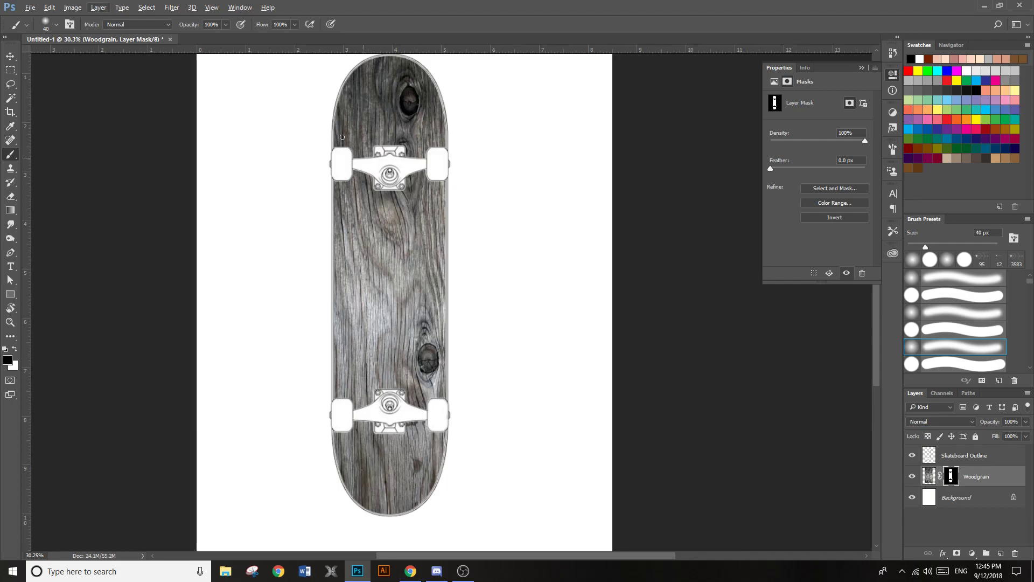
Move the masked Woodgrain layer off the board outline to the empty canvas on its right
click(12, 57)
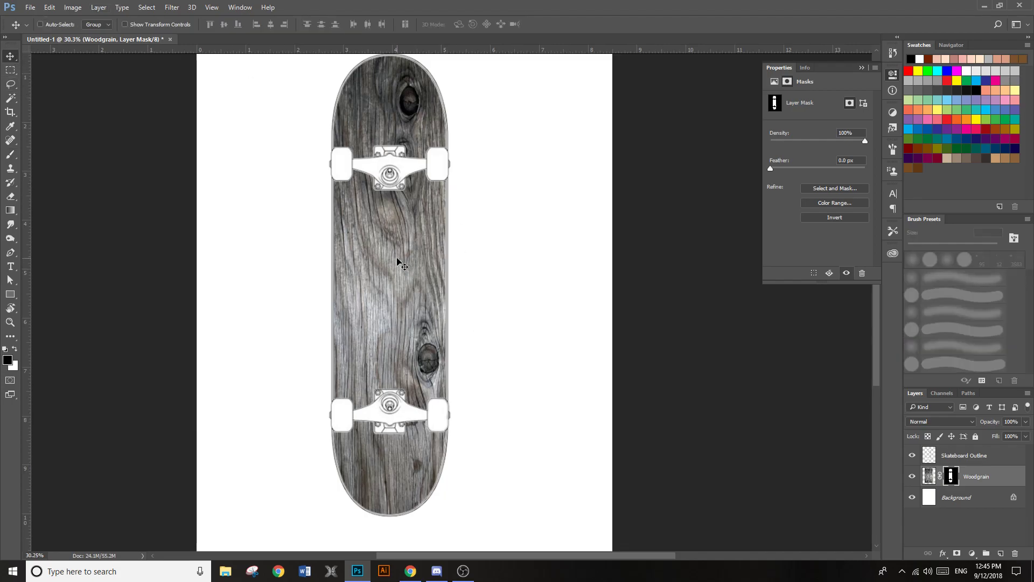
click(929, 479)
drag(394, 261, 449, 270)
key(ctrl+z)
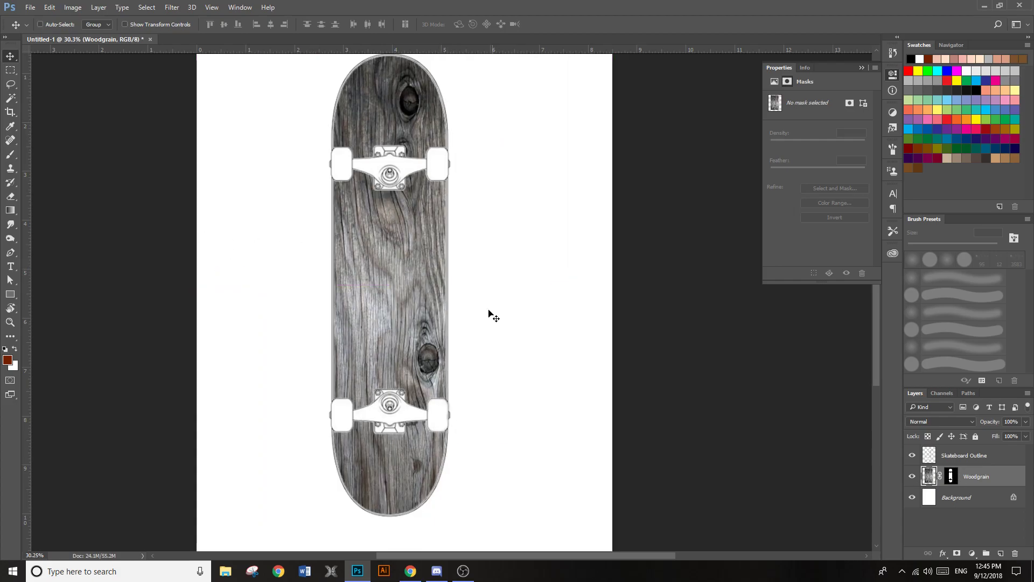
drag(390, 293, 538, 289)
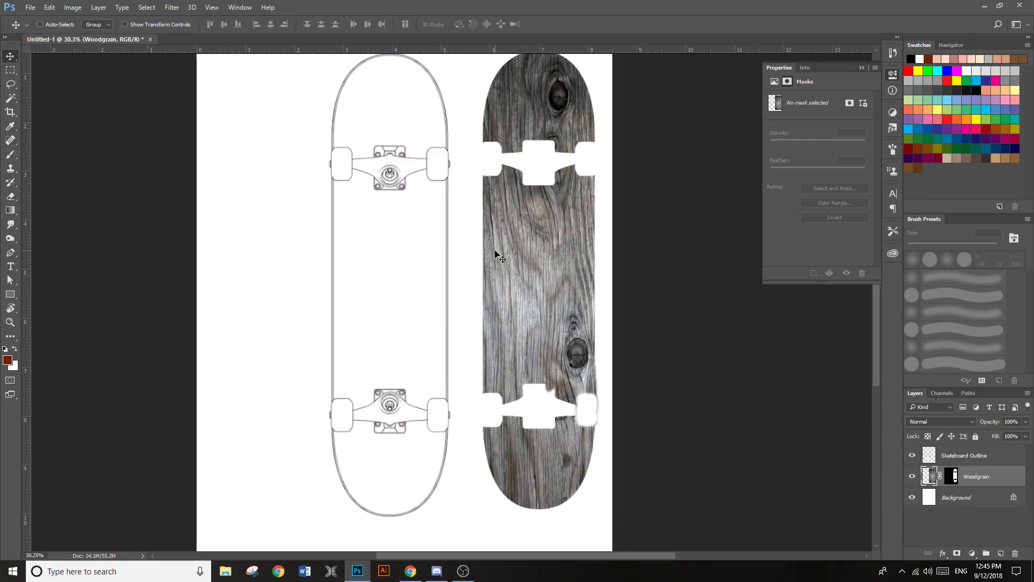
Paint white on the Woodgrain layer mask with a soft 95 px brush, revealing wood between the outline and the moved deck
click(952, 476)
key(b)
drag(507, 263, 392, 265)
click(15, 349)
click(15, 348)
click(15, 349)
right_click(389, 272)
drag(460, 298, 478, 299)
click(499, 226)
mouse_move(499, 233)
mouse_down()
mouse_move(428, 215)
mouse_move(369, 276)
mouse_move(522, 309)
mouse_move(485, 316)
mouse_move(418, 226)
mouse_move(463, 199)
mouse_move(381, 259)
mouse_move(503, 320)
mouse_move(458, 353)
mouse_up()
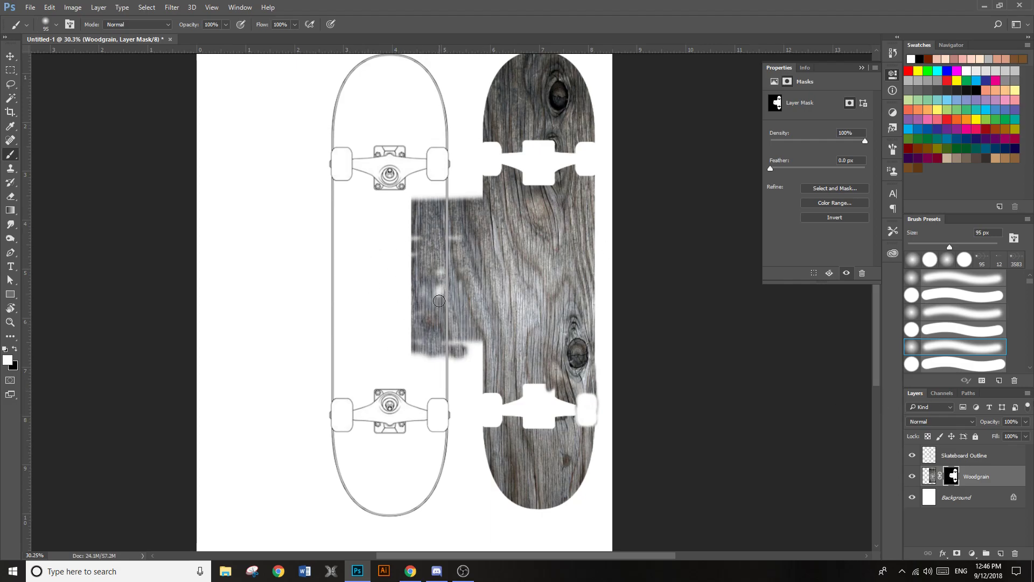
Undo the white mask painting and the move of the Woodgrain layer
key(ctrl+alt+z)
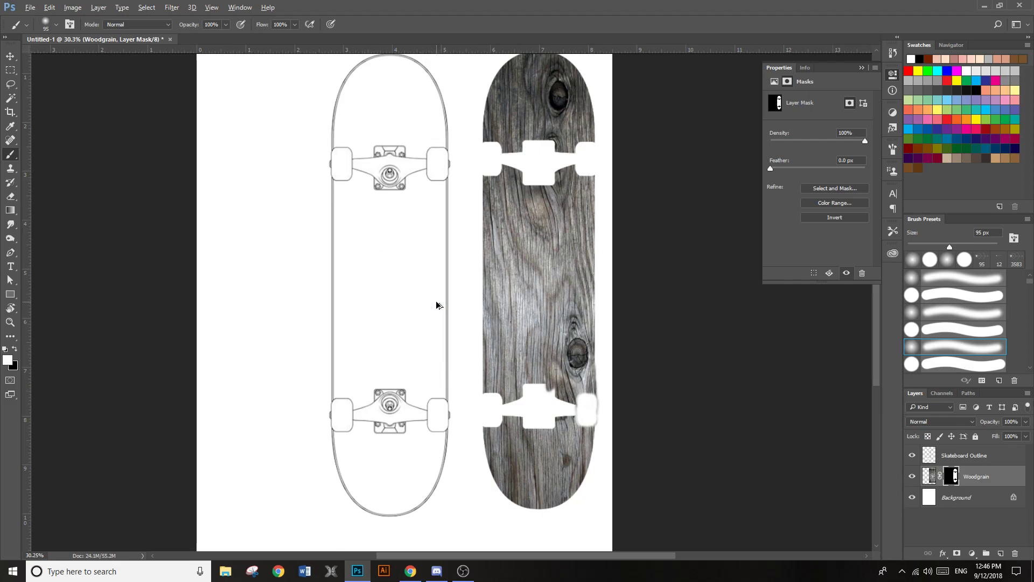
key(ctrl+alt+z)
click(10, 56)
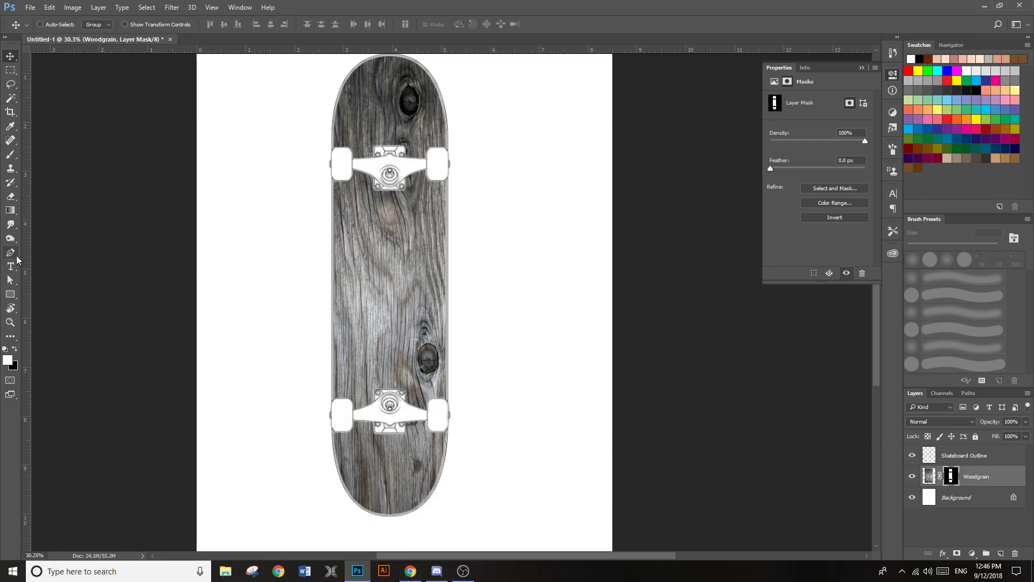
Add the text "Skate" beside the board's middle deck area and set its font to Bauhaus 93
click(11, 266)
click(253, 272)
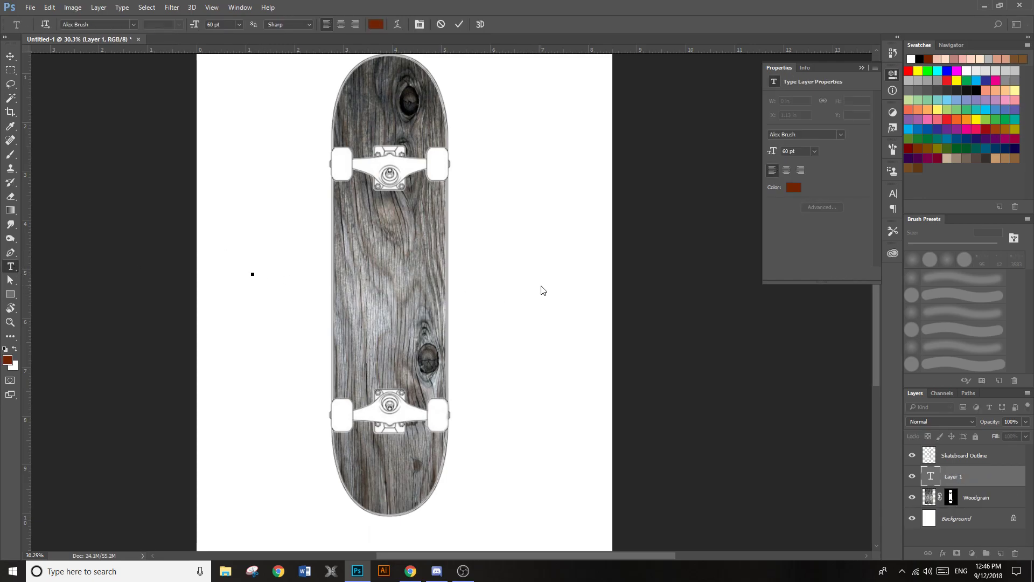
text(Skate)
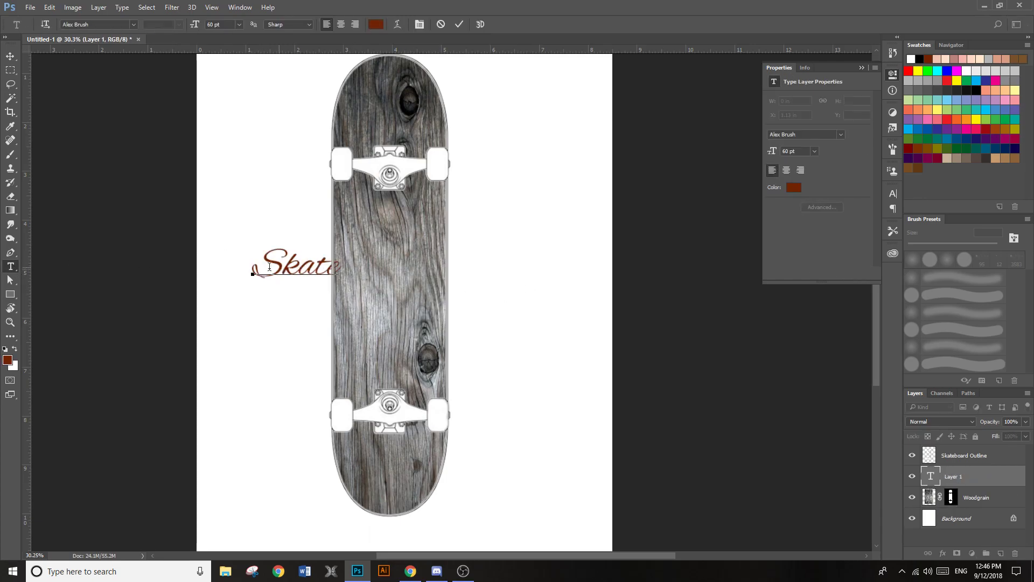
double_click(282, 257)
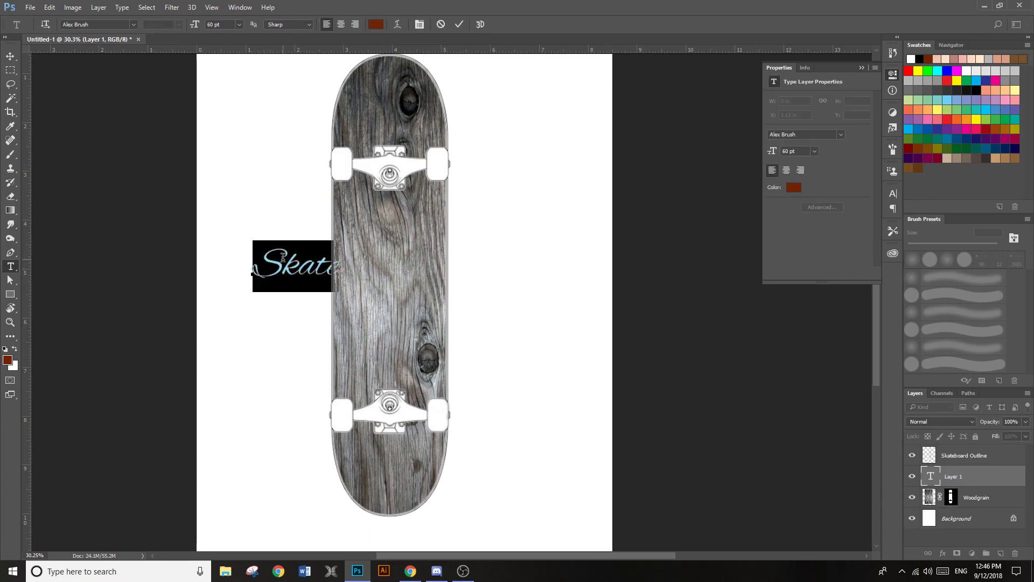
click(132, 24)
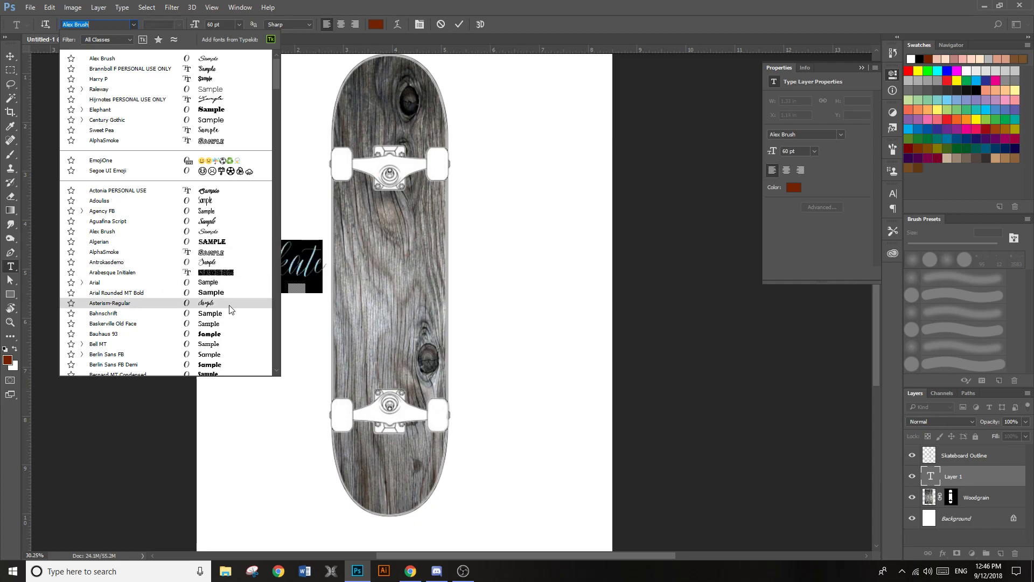
click(212, 338)
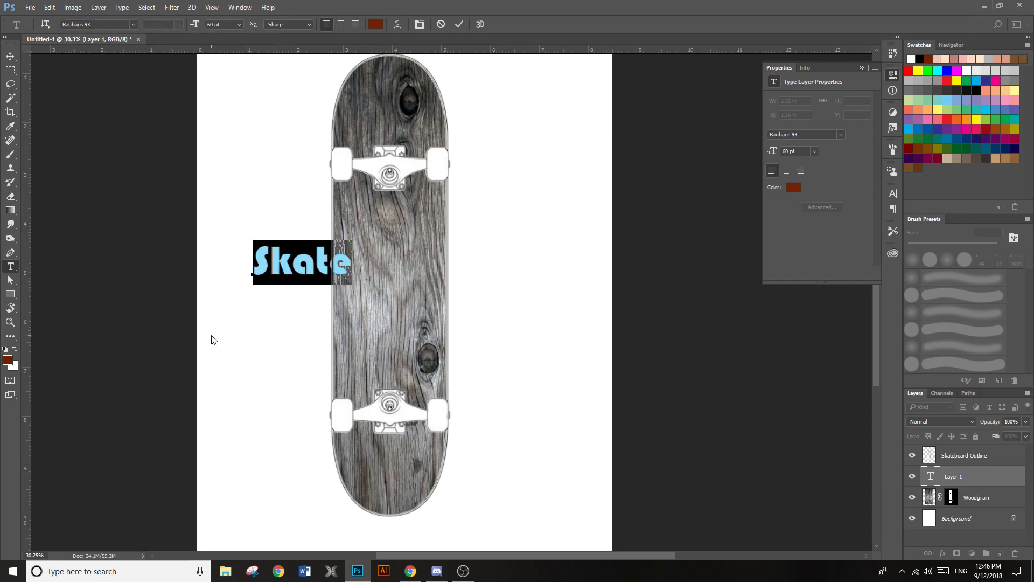
Set the color of the "Skate" text to black
click(372, 25)
drag(745, 342, 714, 375)
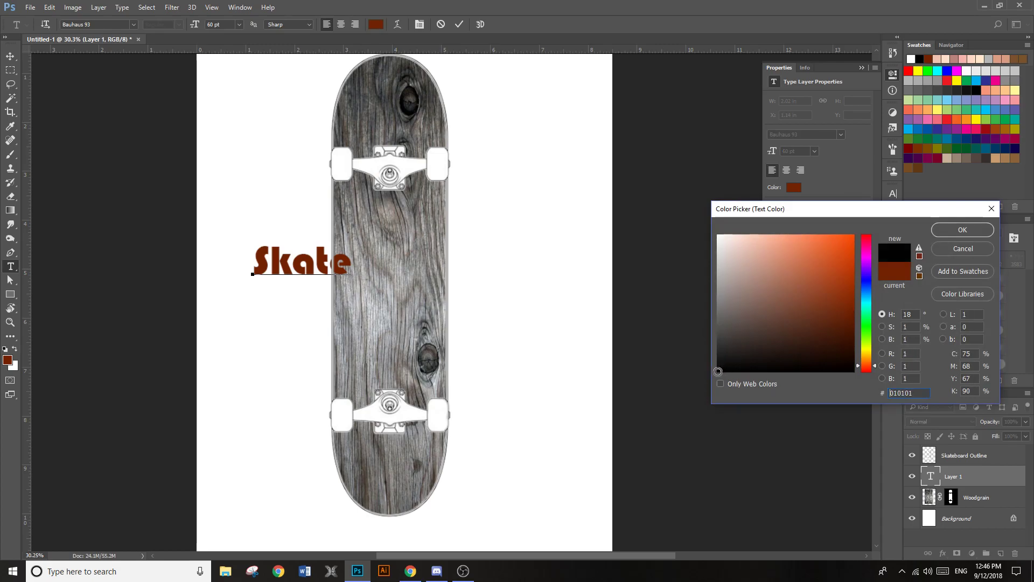
click(955, 235)
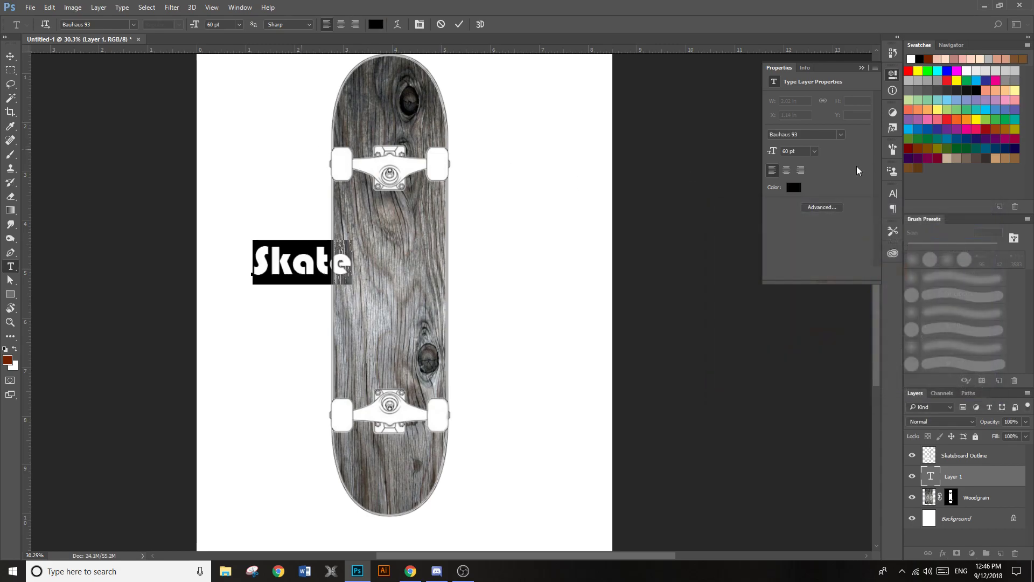
Move the "Skate" text onto the deck between the trucks, rotated 90° and scaled to about 166%
click(10, 56)
drag(310, 273, 359, 323)
key(ctrl+t)
mouse_move(409, 301)
mouse_down()
mouse_move(439, 323)
mouse_move(425, 339)
mouse_move(425, 270)
mouse_move(420, 310)
mouse_up()
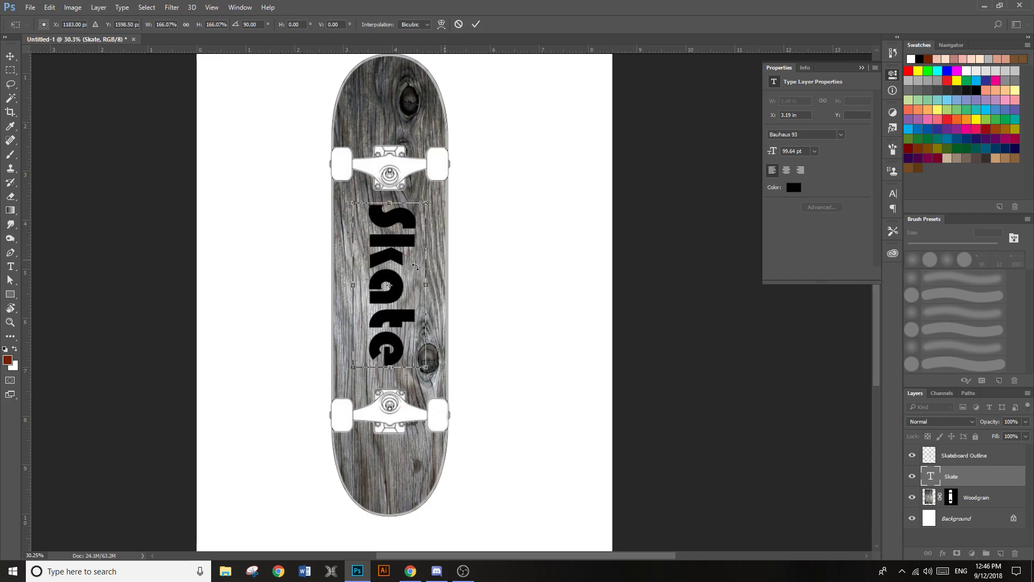
key(Return)
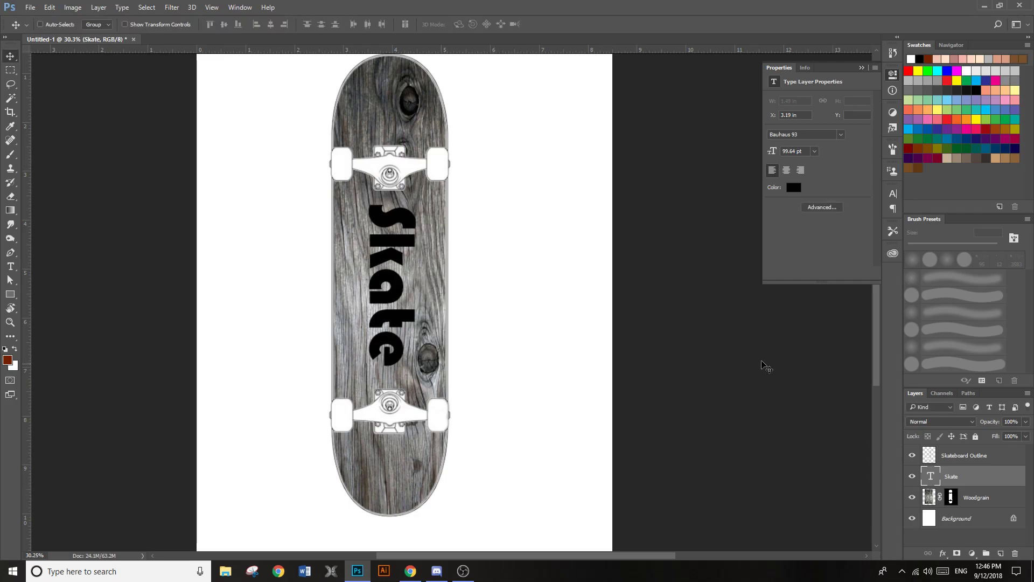
drag(403, 290, 398, 286)
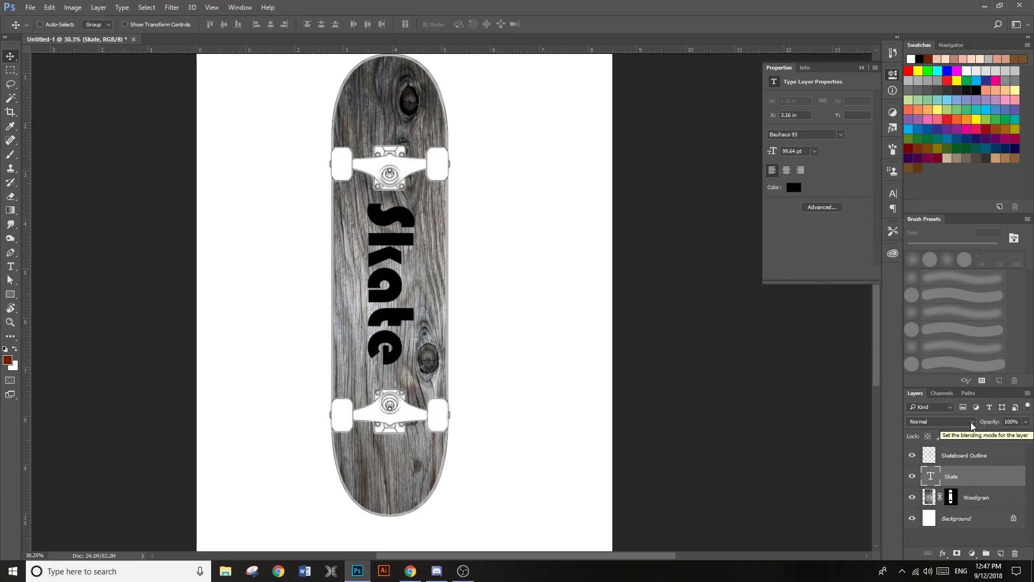
Try the Dissolve, Lighten and Overlay blending modes on the Skate text layer
scroll(379, 252, up, 3)
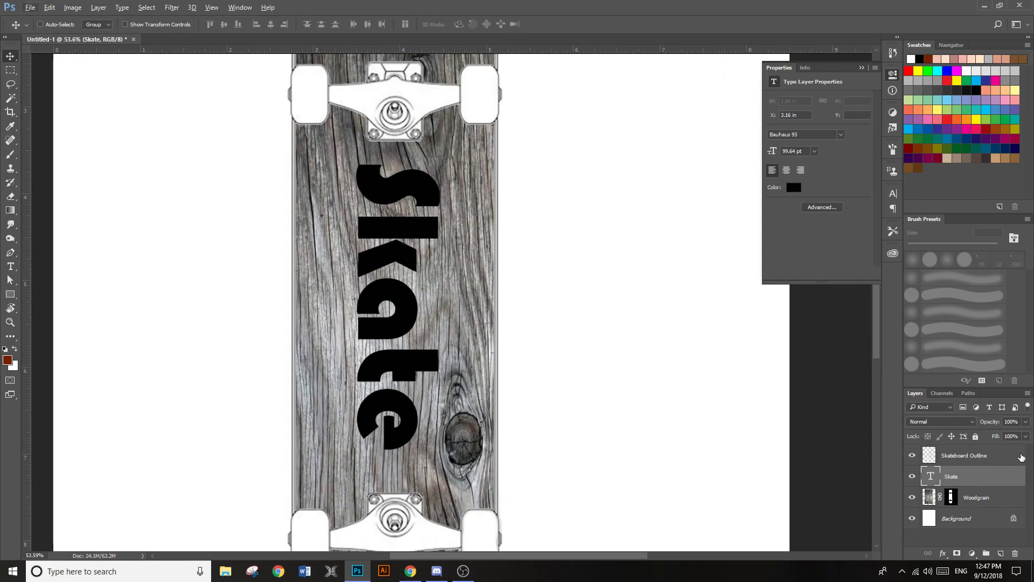
click(954, 422)
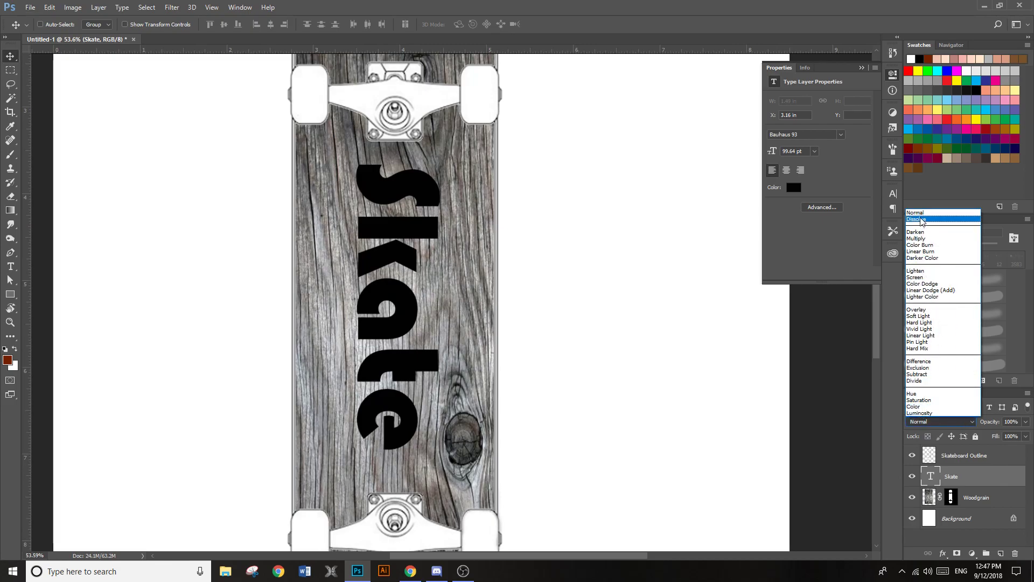
click(921, 219)
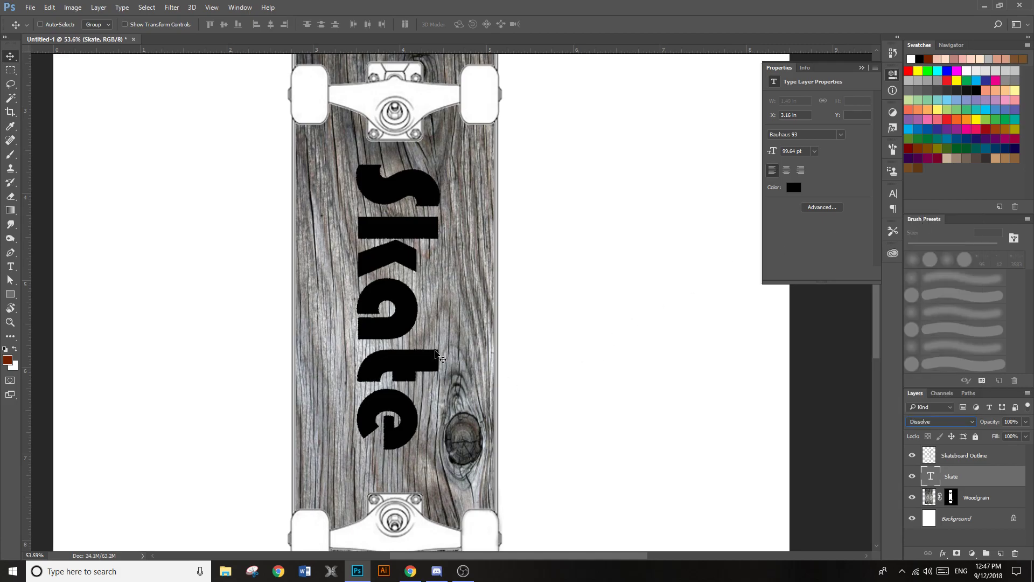
scroll(942, 425, down, 1)
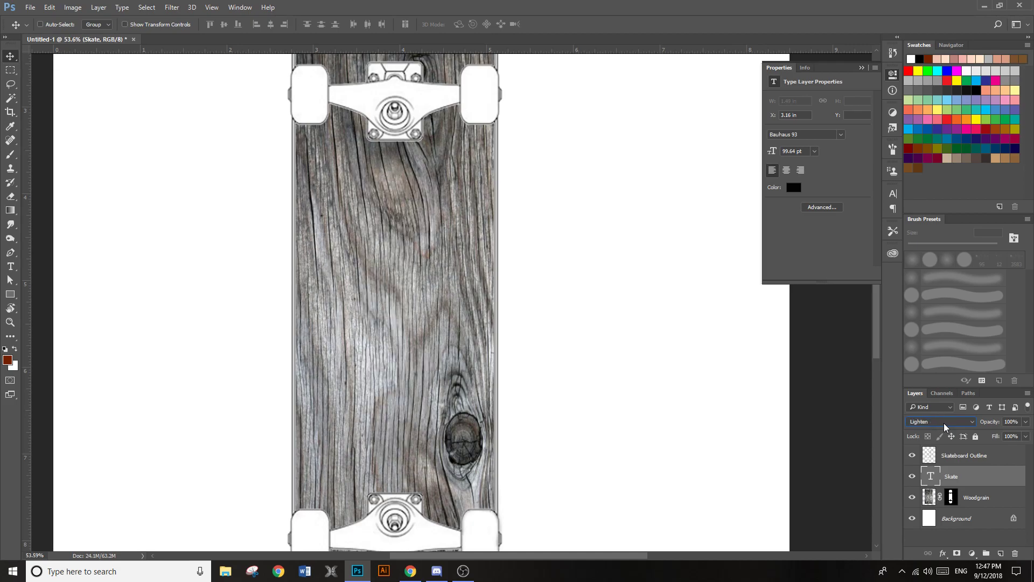
scroll(944, 427, down, 2)
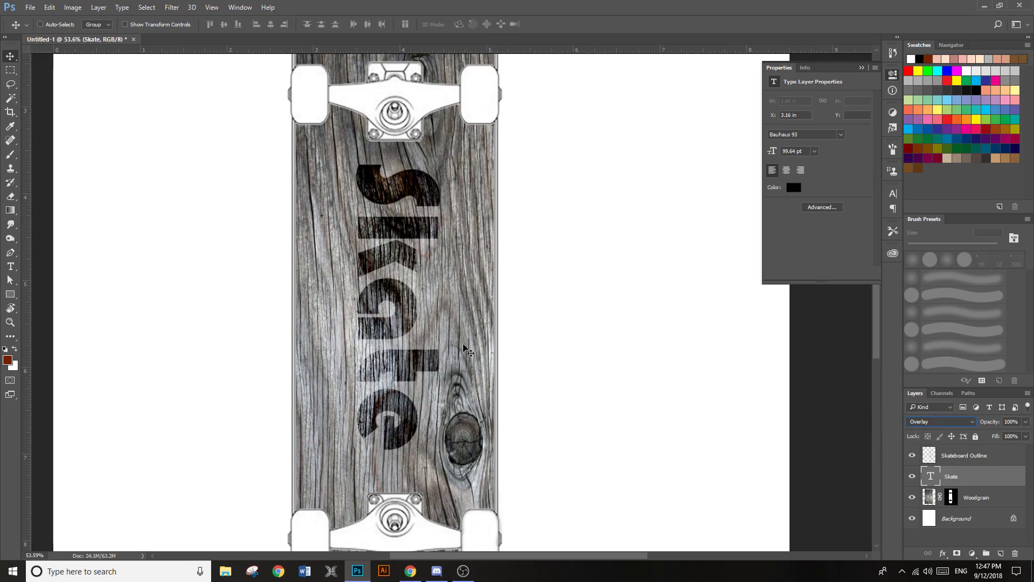
Compare the blending modes from Overlay through Vivid Light and Pin Light on the Skate text layer, returning to Overlay
key(Down)
key(Down)
key(Down)
key(Down)
key(Down)
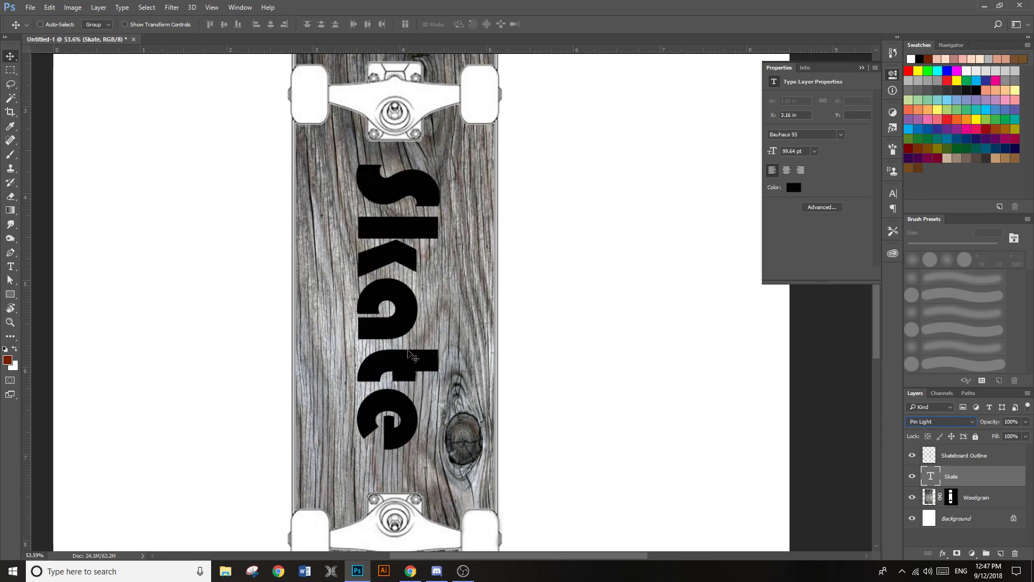
key(Down)
key(Up)
key(Up)
key(Up)
key(Up)
key(Up)
key(Up)
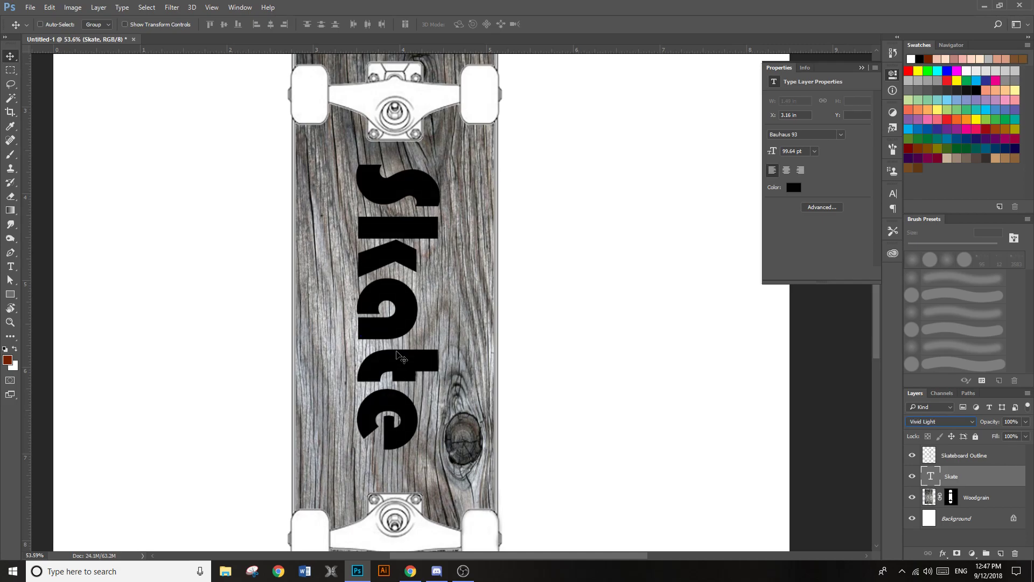
key(Up)
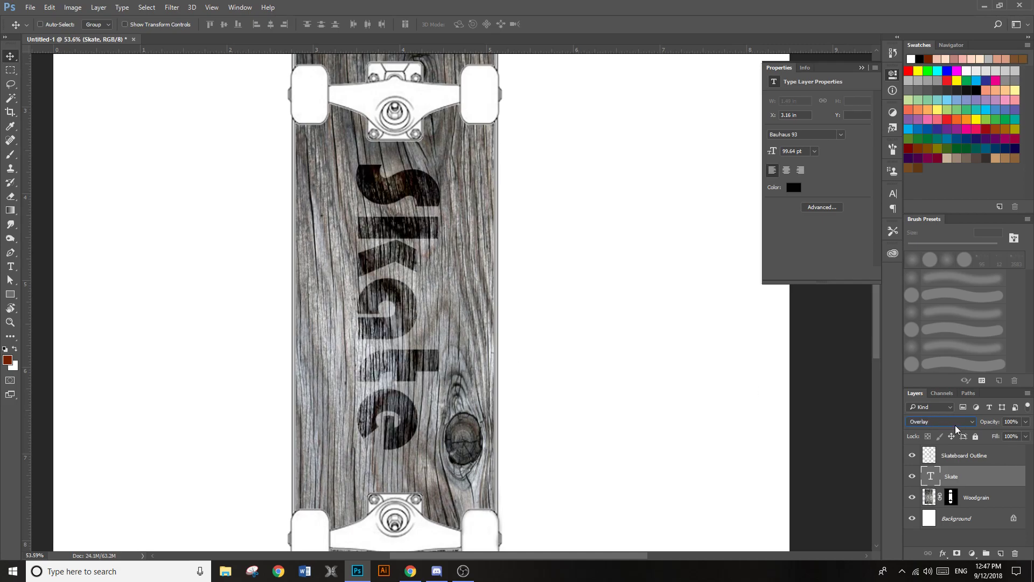
Set the Skate text layer's blending mode to Overlay and check the whole board
click(972, 426)
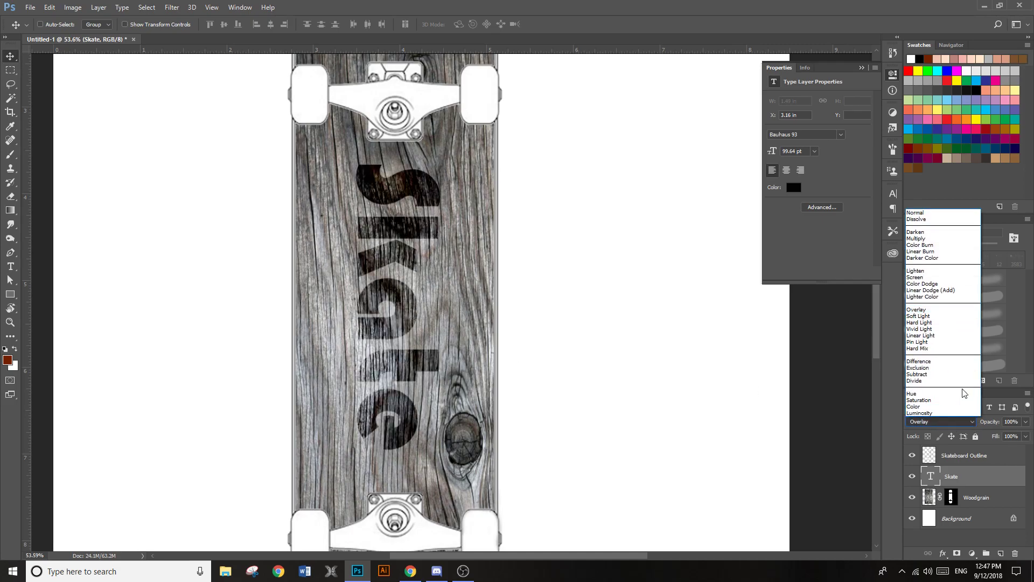
click(920, 310)
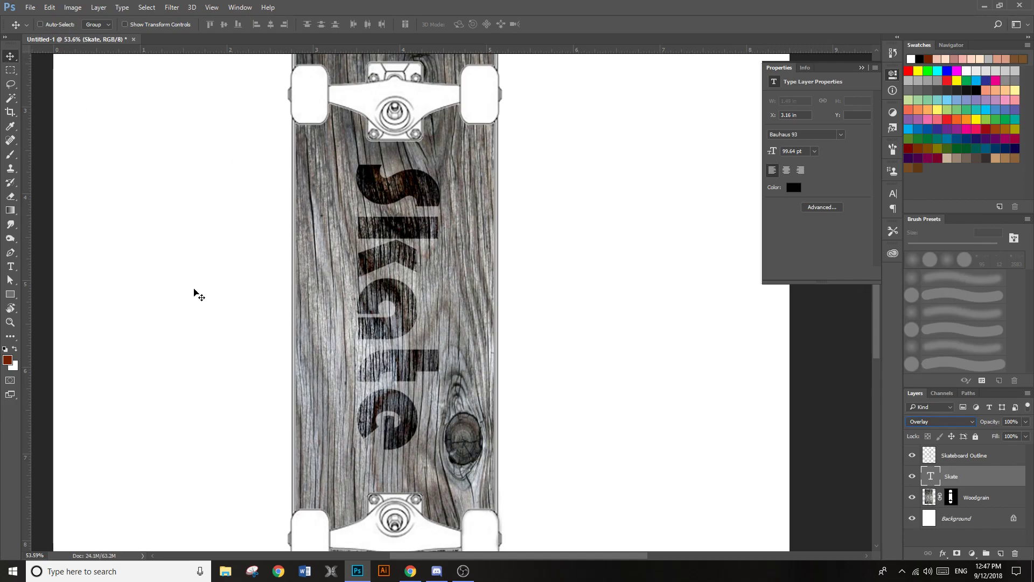
scroll(210, 289, down, 12)
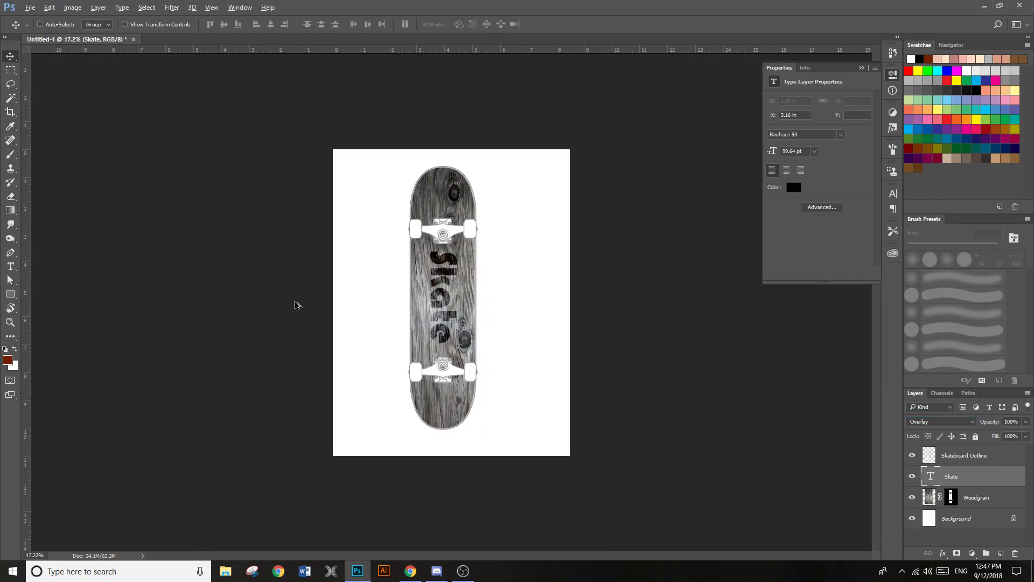
scroll(266, 304, up, 5)
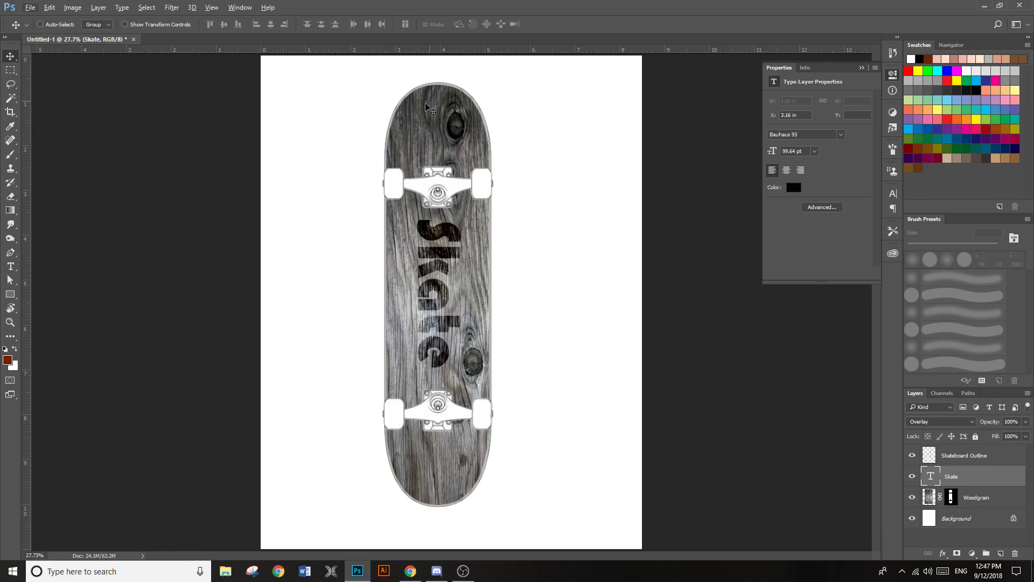
Select the insides of all four wheels on the Skateboard Outline layer with the Magic Wand tool
scroll(450, 162, up, 3)
scroll(425, 221, up, 2)
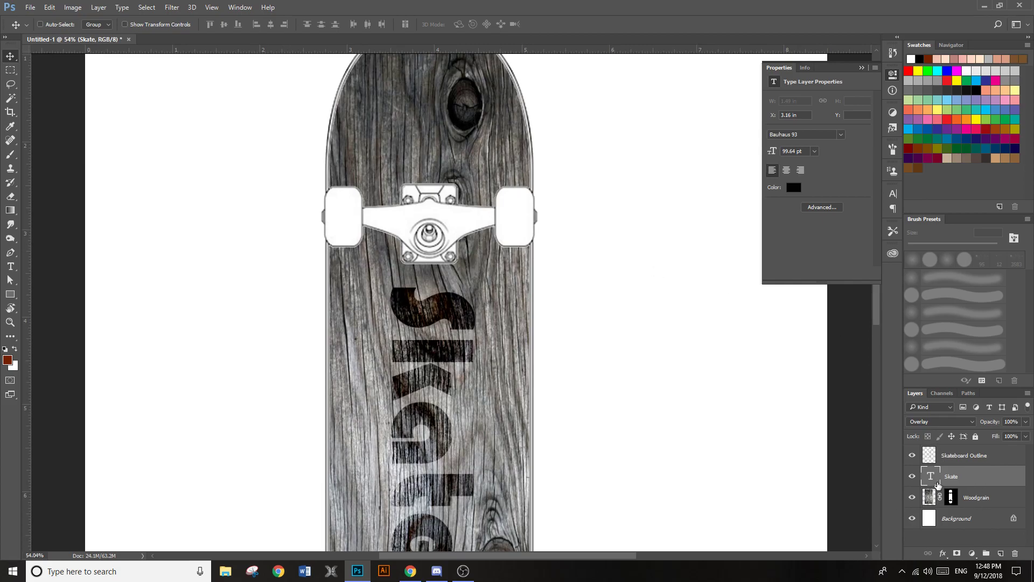
click(928, 457)
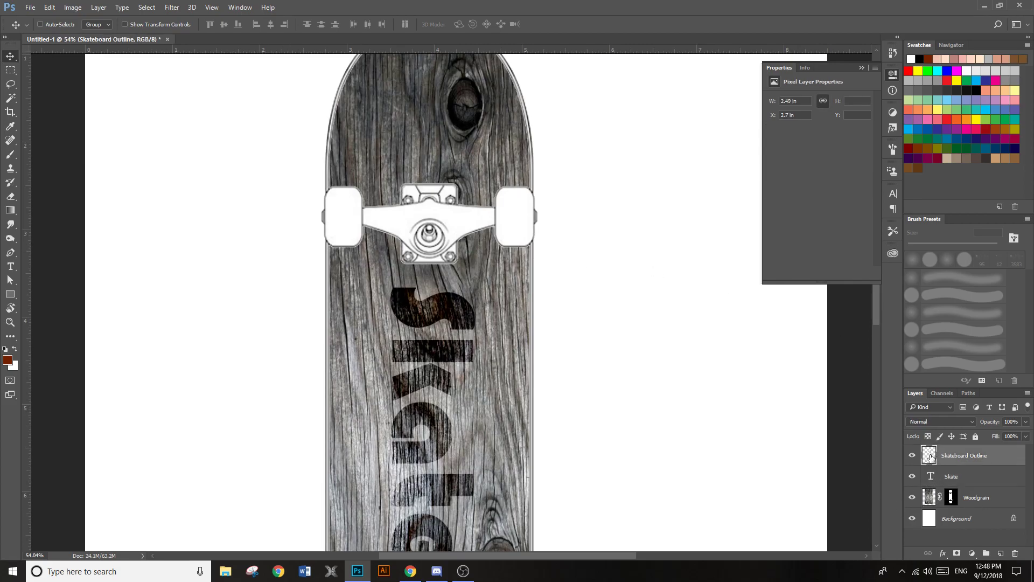
click(10, 98)
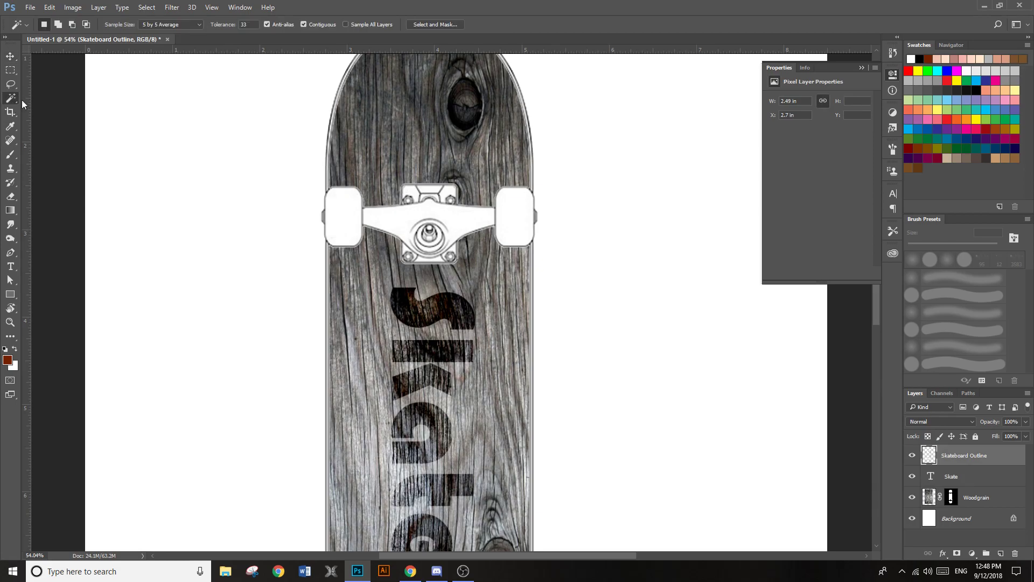
click(336, 220)
scroll(515, 218, down, 5)
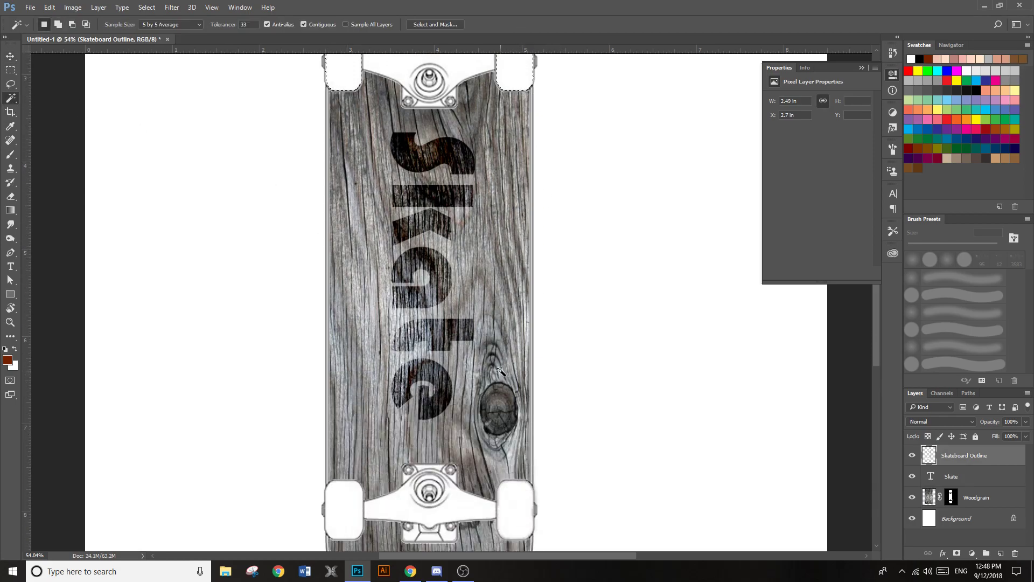
shift+click(517, 455)
shift+click(343, 462)
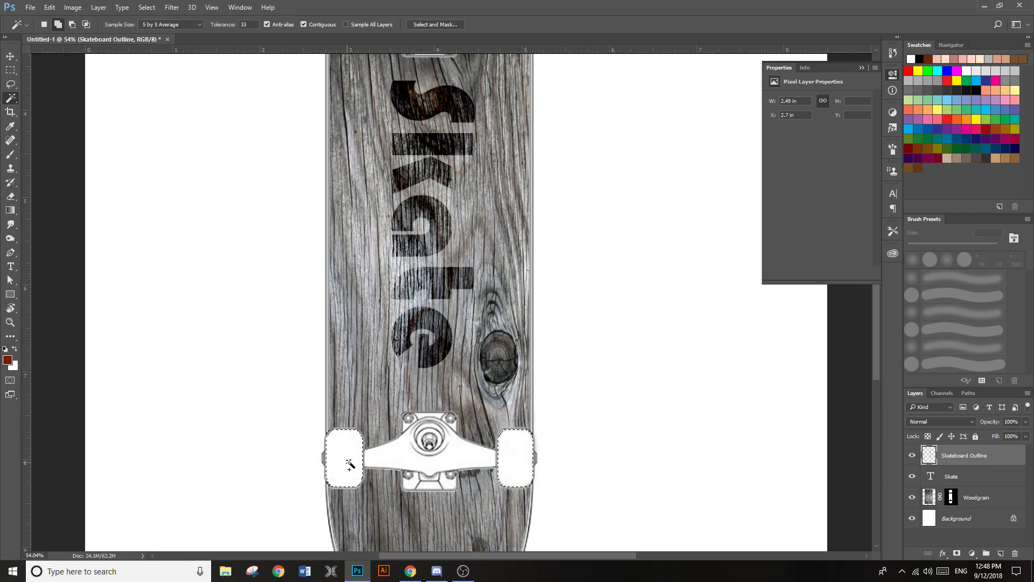
scroll(790, 500, up, 1)
Add a new layer above Skateboard Outline and name it Wheels Painted
click(1000, 553)
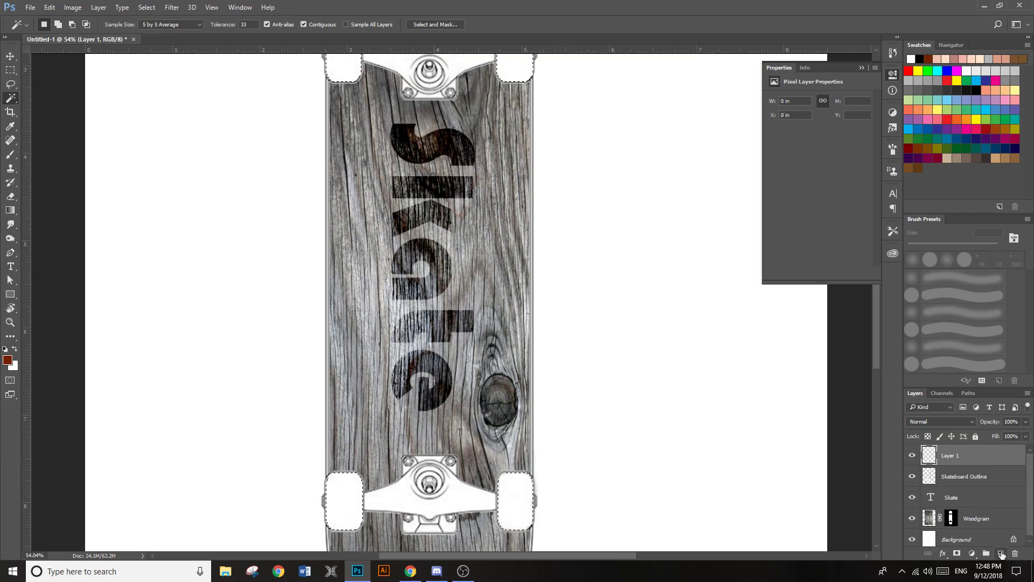
double_click(951, 455)
text(Wheels Painted)
key(Return)
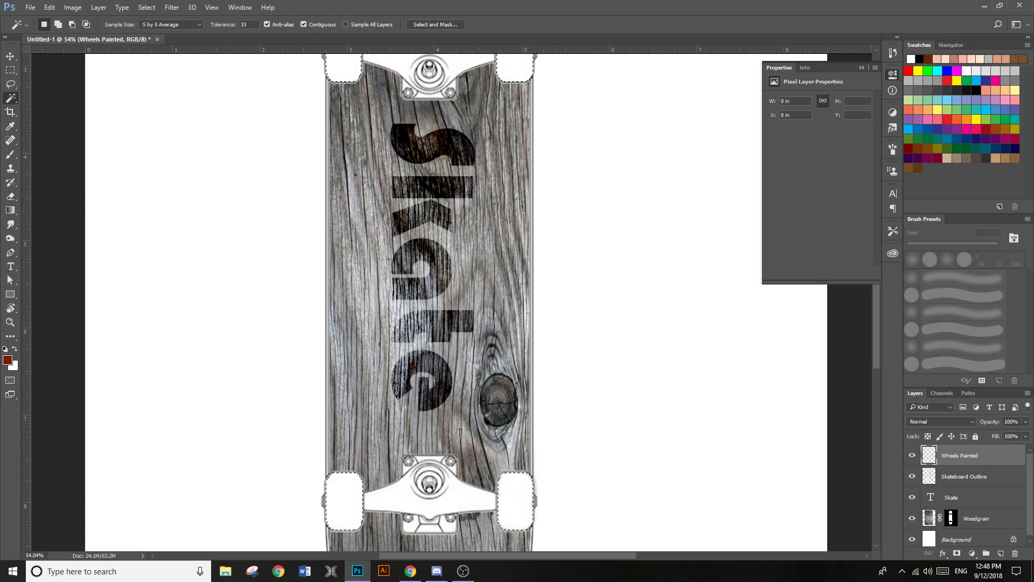
Brush dark purple over the two selected wheels of the upper truck on the Wheels Painted layer
key(b)
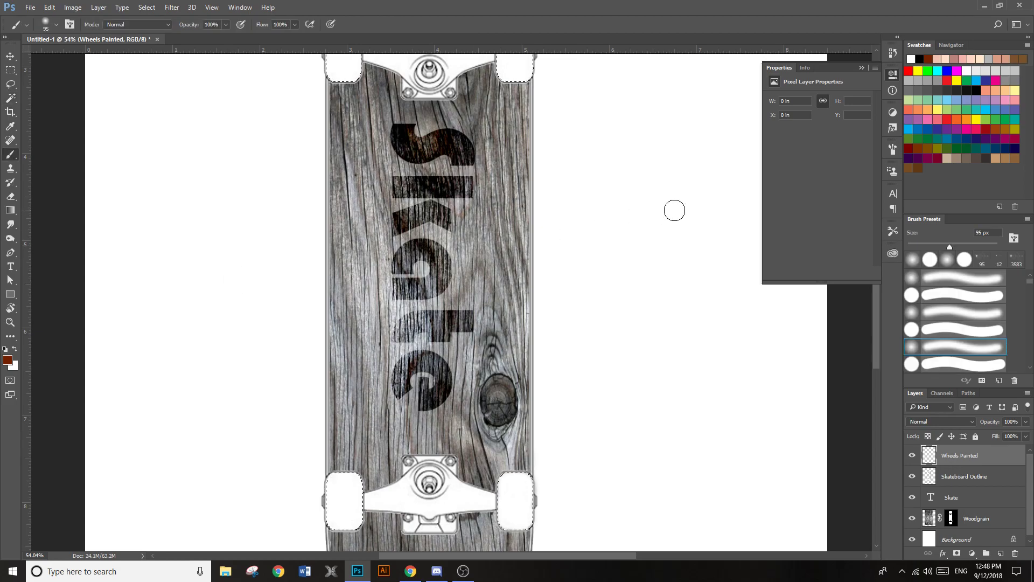
scroll(485, 280, up, 1)
scroll(485, 279, up, 1)
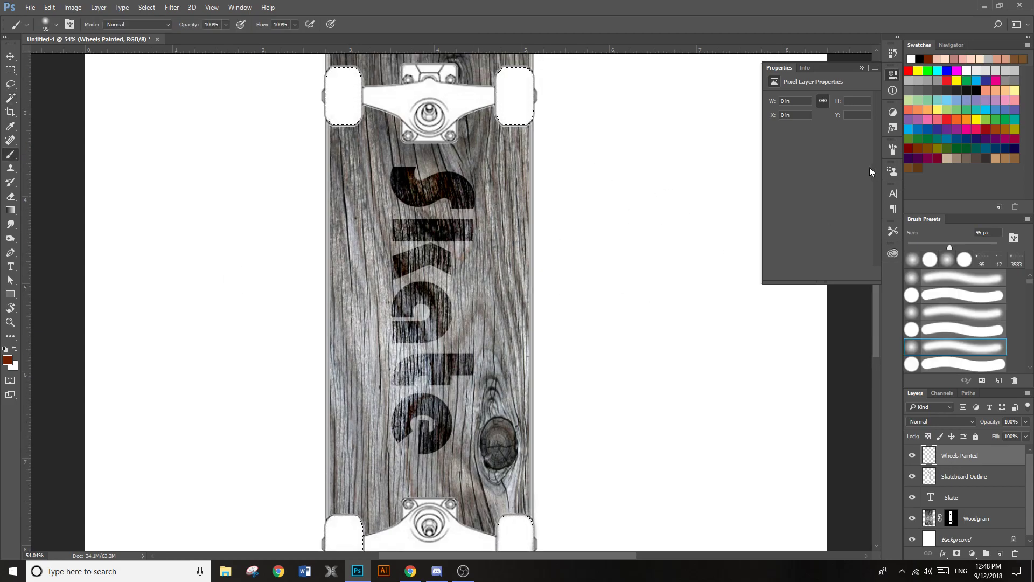
click(924, 156)
scroll(565, 131, up, 1)
mouse_move(535, 104)
mouse_down()
mouse_move(493, 110)
mouse_move(544, 122)
mouse_move(513, 132)
mouse_move(517, 150)
mouse_move(326, 102)
mouse_move(407, 107)
mouse_move(374, 143)
mouse_up()
scroll(547, 140, down, 5)
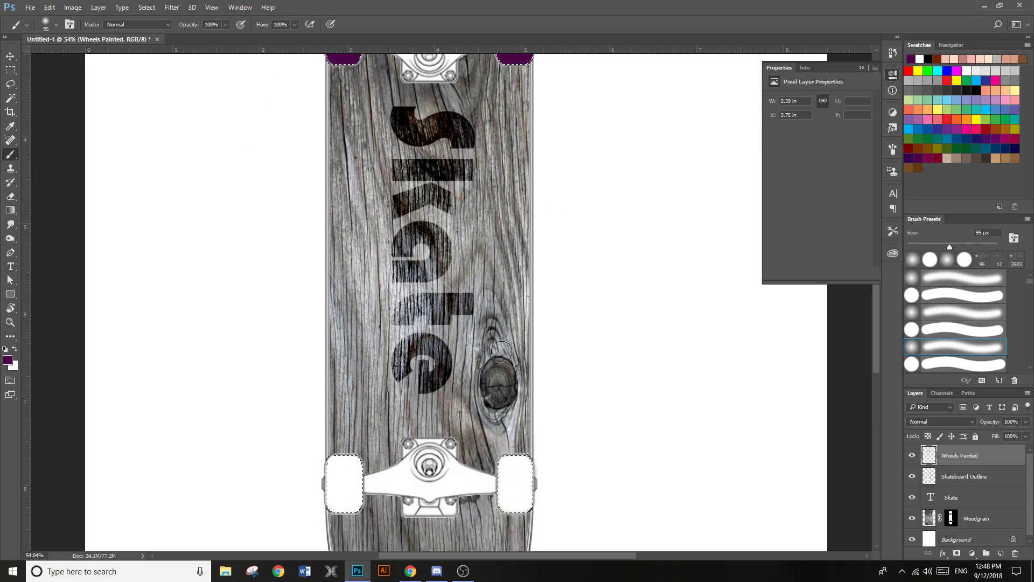
Brush the same dark purple over the two lower truck wheels, clear the selection and check the whole board
mouse_move(553, 432)
mouse_down()
mouse_move(605, 428)
mouse_move(419, 454)
mouse_move(555, 483)
mouse_up()
mouse_move(375, 462)
mouse_down()
mouse_move(274, 462)
mouse_move(427, 449)
mouse_move(395, 432)
mouse_move(251, 420)
mouse_up()
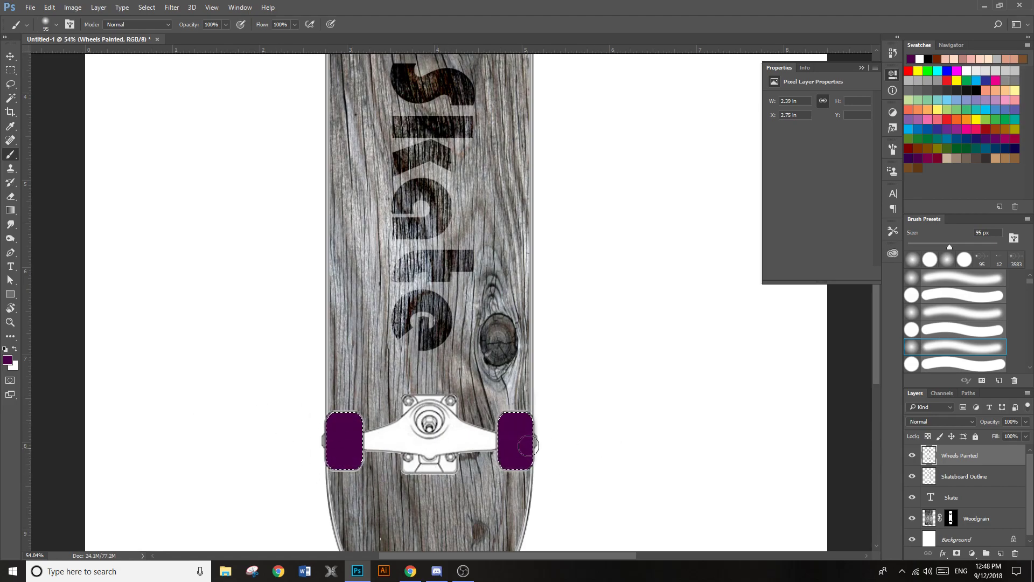
scroll(472, 338, up, 1)
scroll(472, 338, up, 4)
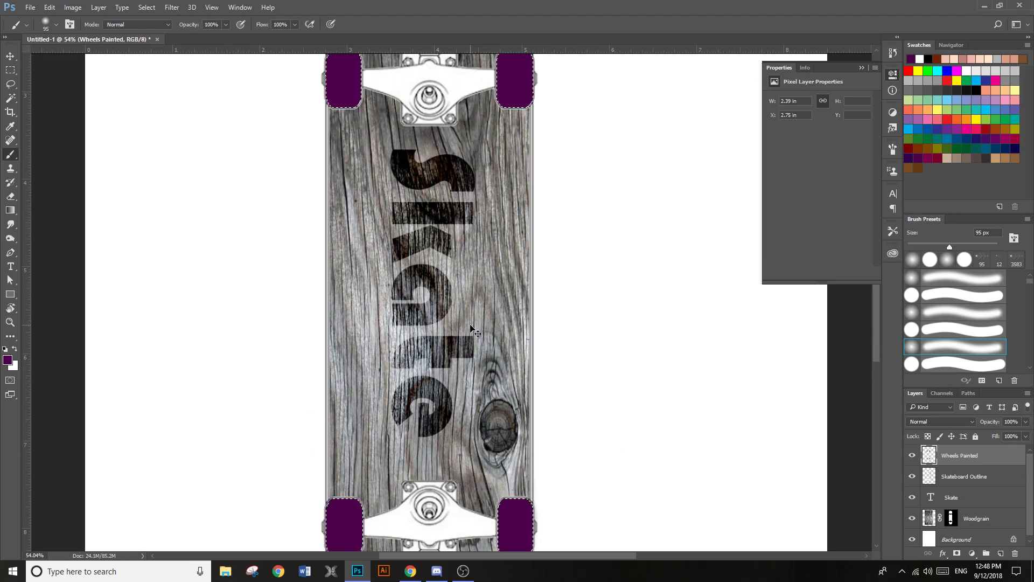
scroll(552, 244, down, 2)
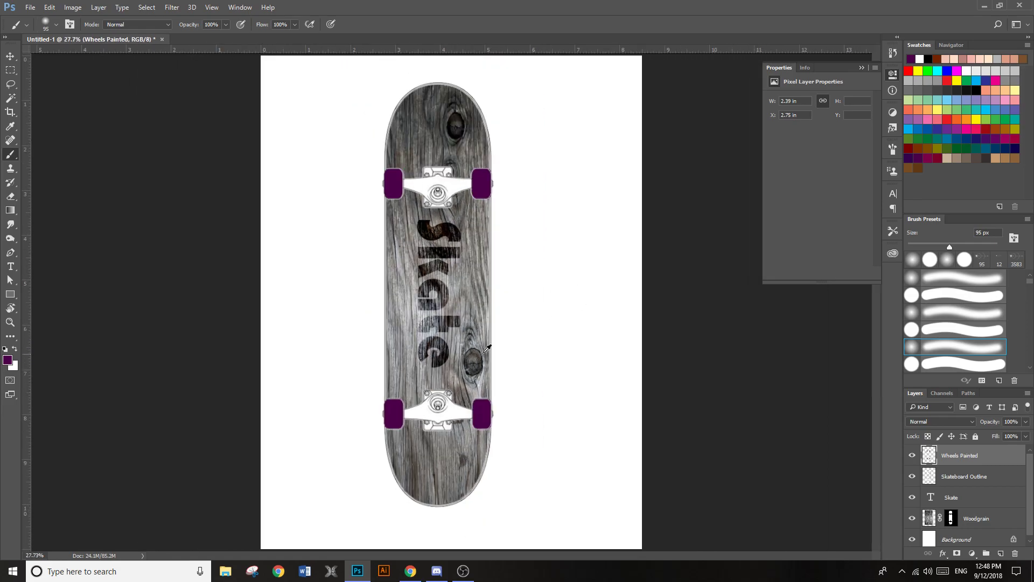
scroll(560, 418, up, 4)
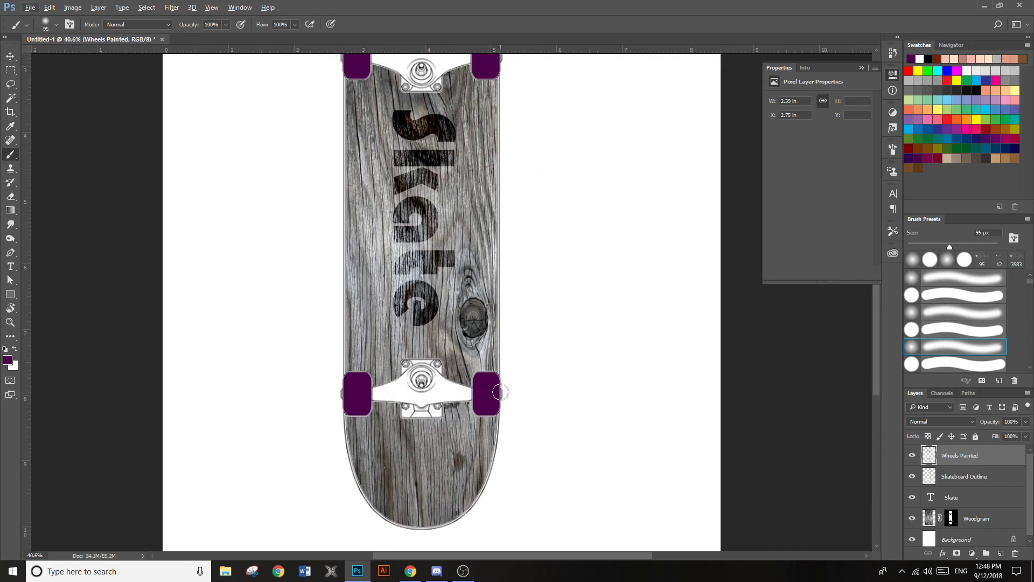
Try a Satin effect with lowered opacity in the layer style of the Wheels Painted layer
double_click(1013, 457)
drag(235, 132, 703, 96)
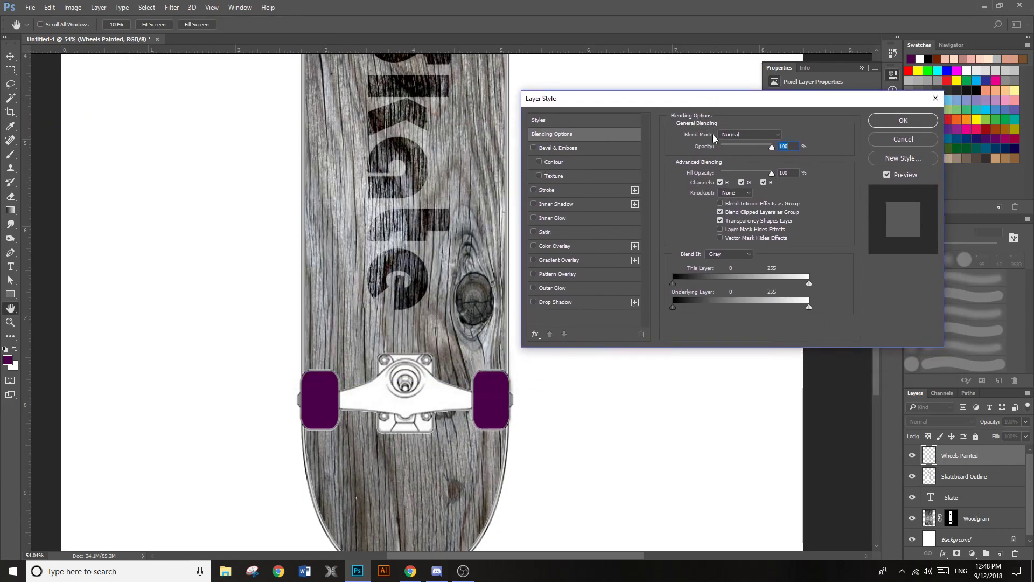
click(551, 231)
mouse_move(737, 152)
mouse_down()
mouse_move(712, 151)
mouse_move(724, 152)
mouse_up()
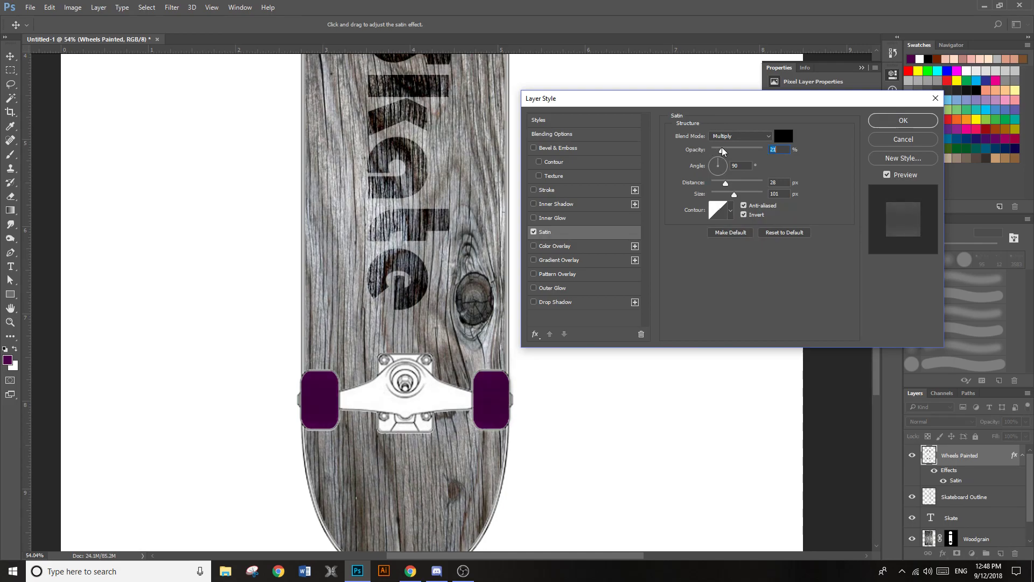
Replace the Satin effect with a black Multiply Inner Shadow at 64% opacity, using the linear contour
click(533, 204)
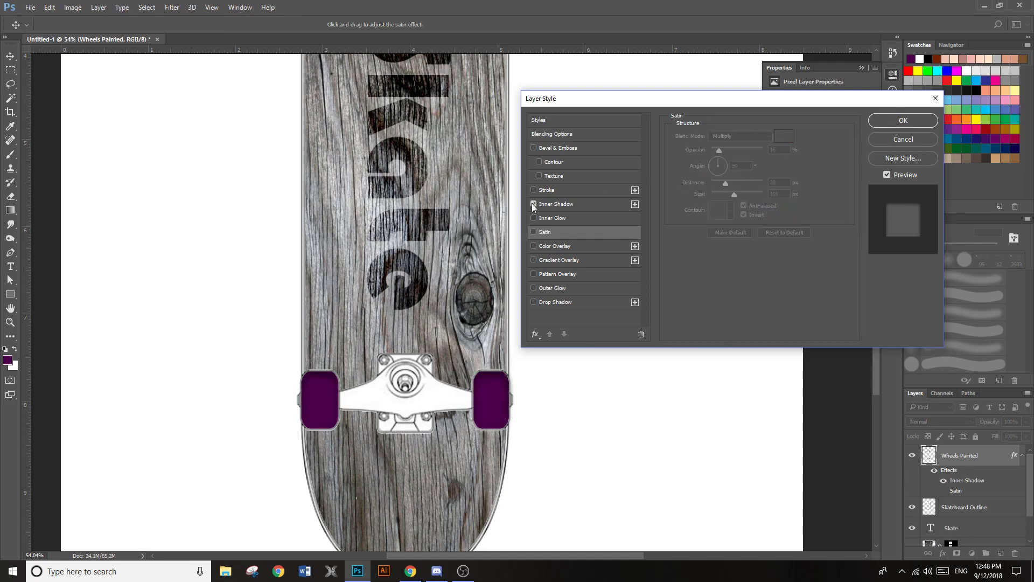
click(566, 204)
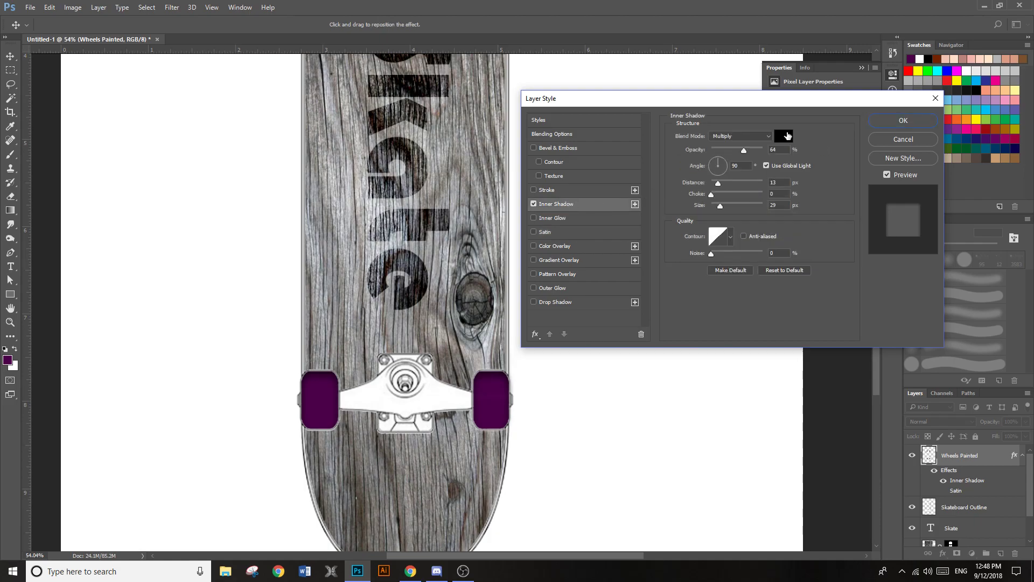
click(731, 237)
click(686, 264)
click(668, 263)
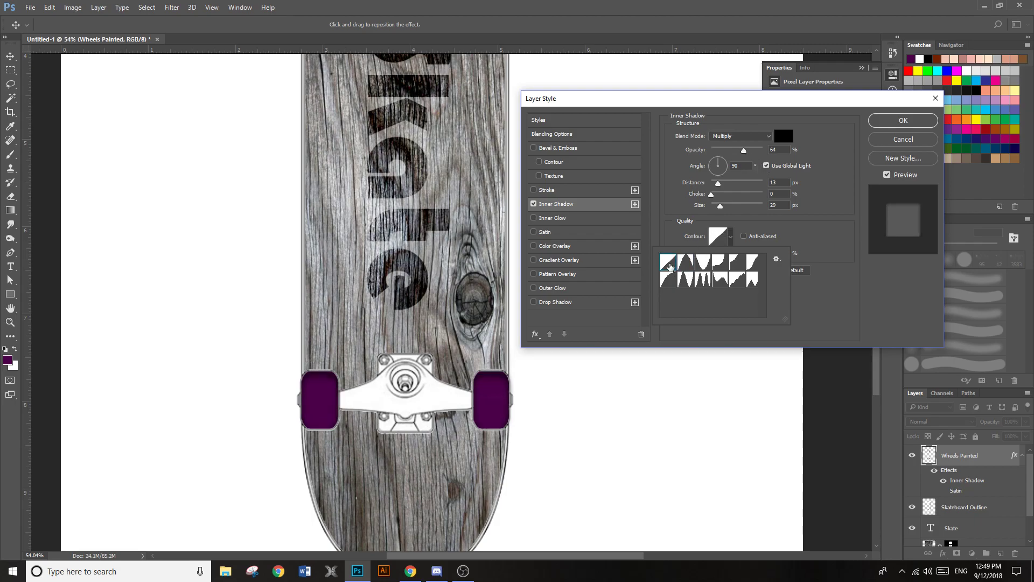
Set the wheels' Inner Shadow distance to 32 px and size to 51 px, apply it and review the full board
click(721, 186)
drag(719, 184, 699, 198)
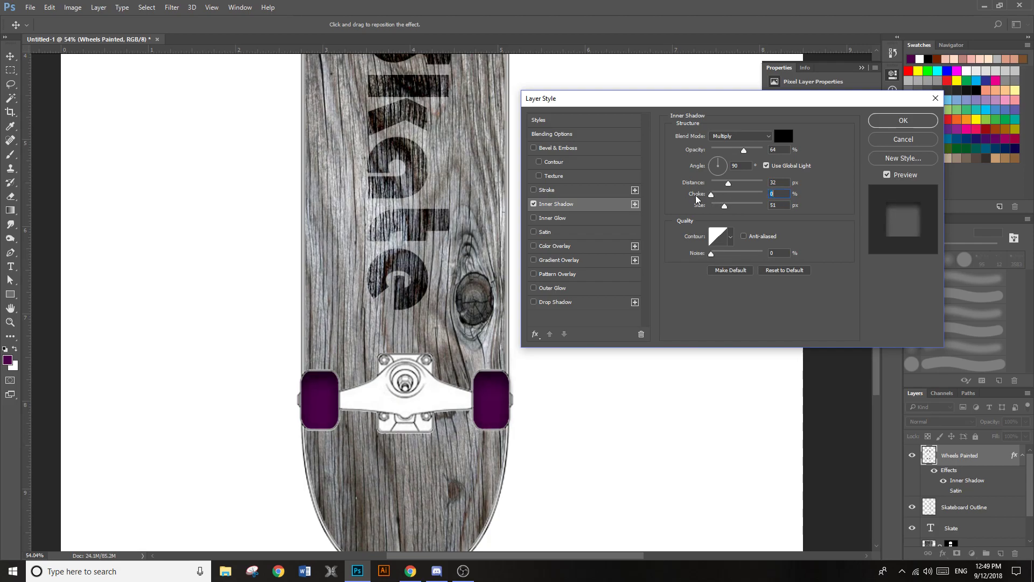
click(903, 120)
key(b)
scroll(668, 283, down, 5)
scroll(527, 330, up, 2)
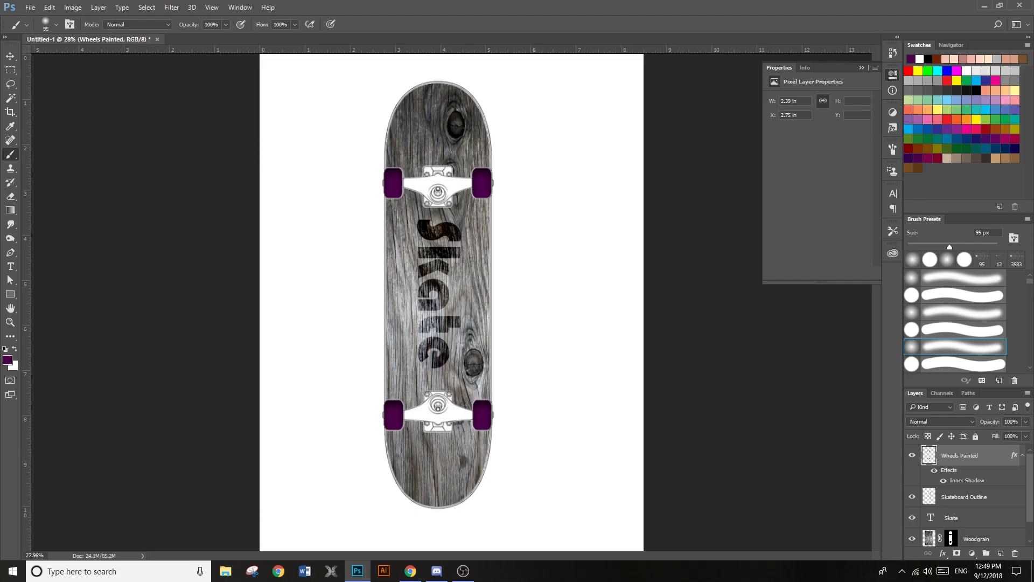
Save the document to the Desktop as a Photoshop file named Skatebaord with Maximize Compatibility on
click(30, 7)
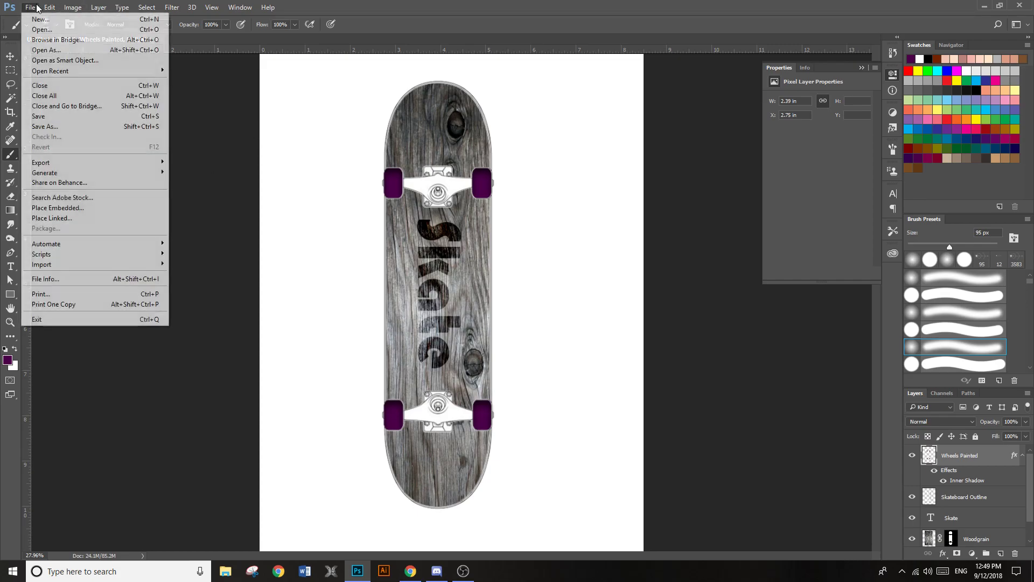
click(42, 115)
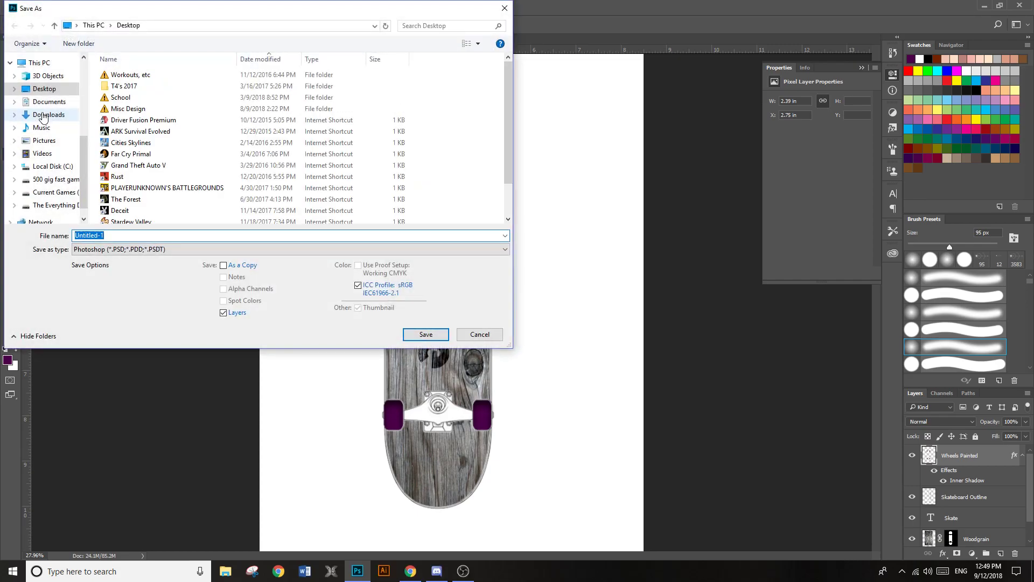
text(Skateboard)
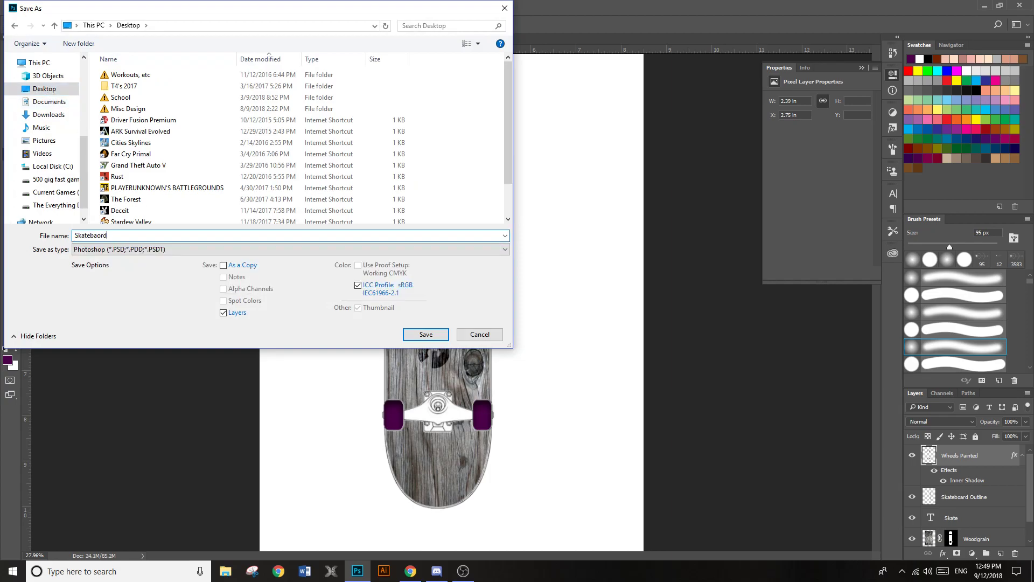
click(425, 334)
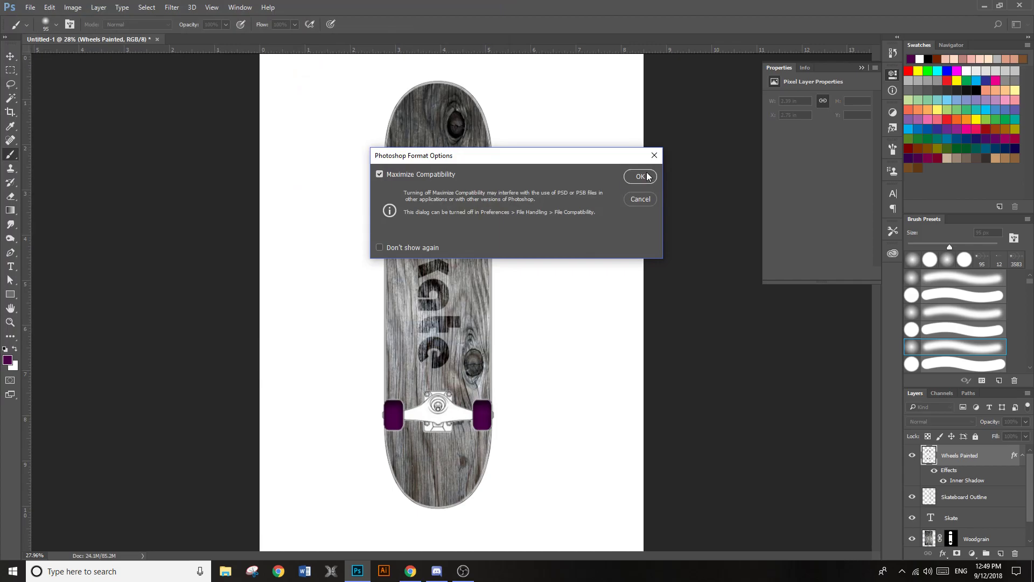
click(648, 176)
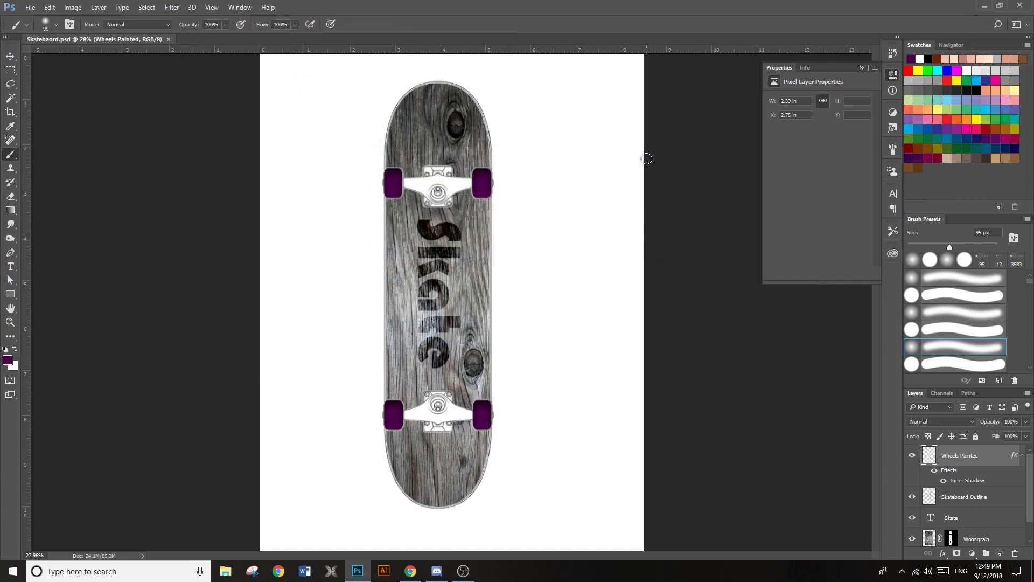
Switch to the Windows desktop and move the Skatebaord file icon to an open area
click(988, 6)
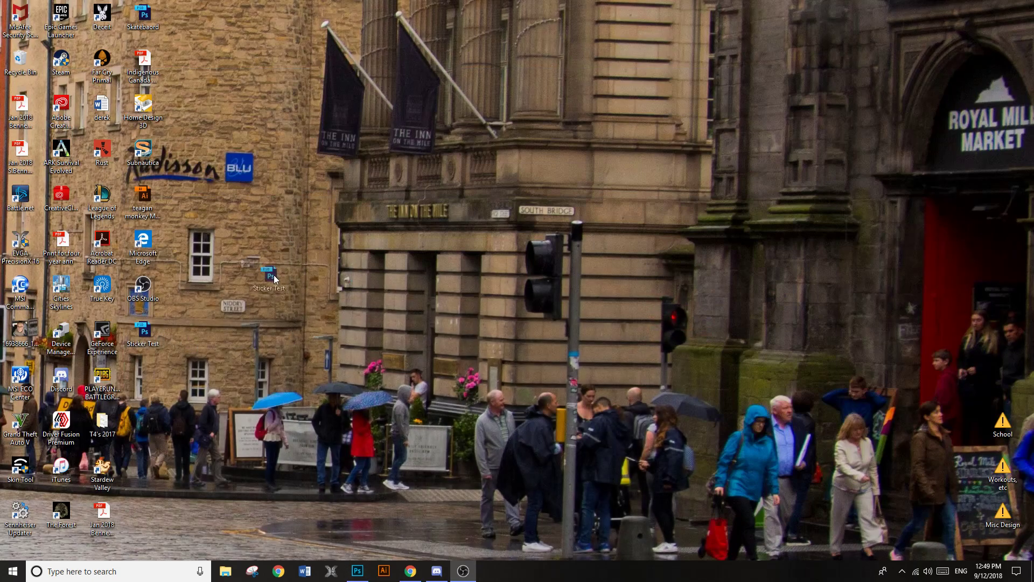
drag(162, 335, 156, 336)
drag(143, 16, 386, 154)
Switch to Chrome, move its window beside the Skatebaord file and open Google Drive
click(410, 571)
drag(368, 16, 1031, 16)
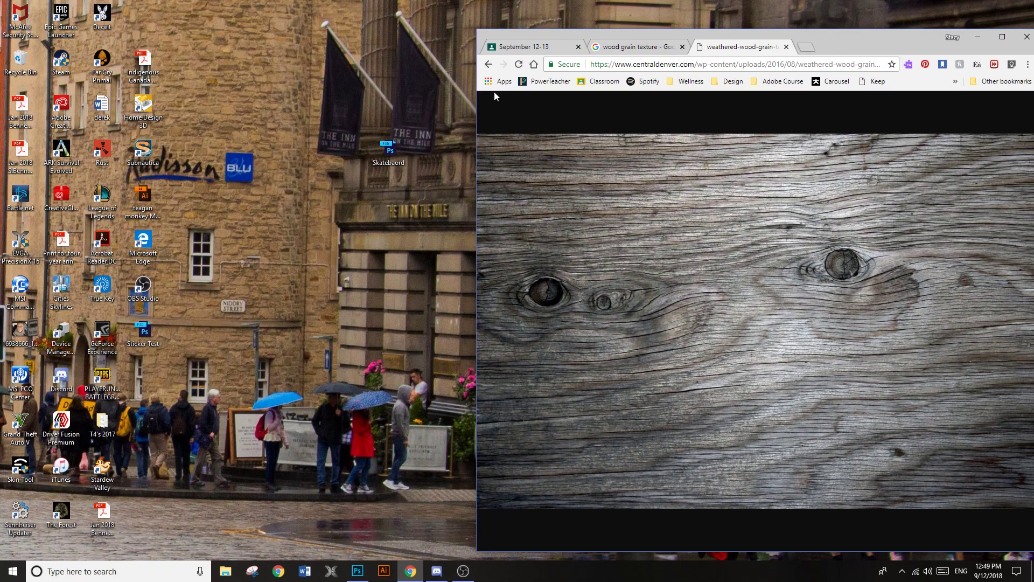
click(498, 81)
click(721, 199)
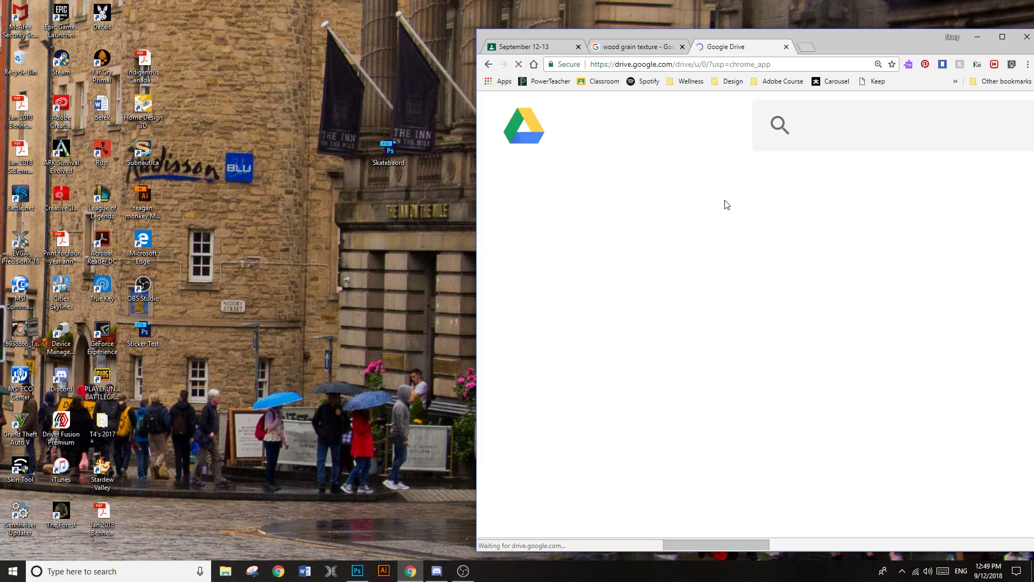
Move the browser window fully on screen and reduce the page zoom so the Drive file list fits
drag(859, 43, 633, 28)
click(802, 49)
click(729, 153)
click(729, 152)
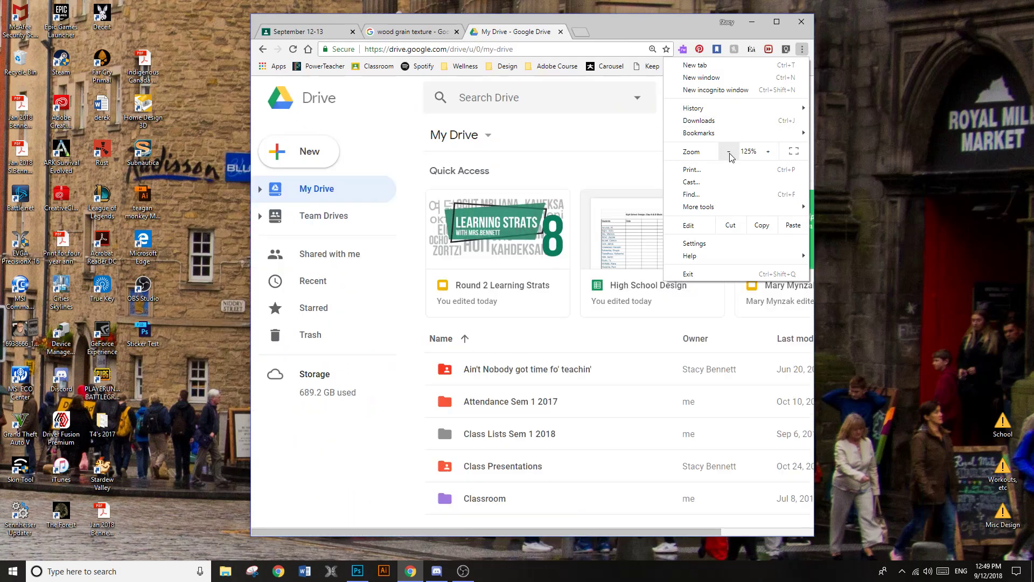
click(729, 152)
click(730, 153)
click(729, 153)
Open the Design Class Work folder in My Drive and upload Skatebaord.psd from the desktop into it
click(485, 362)
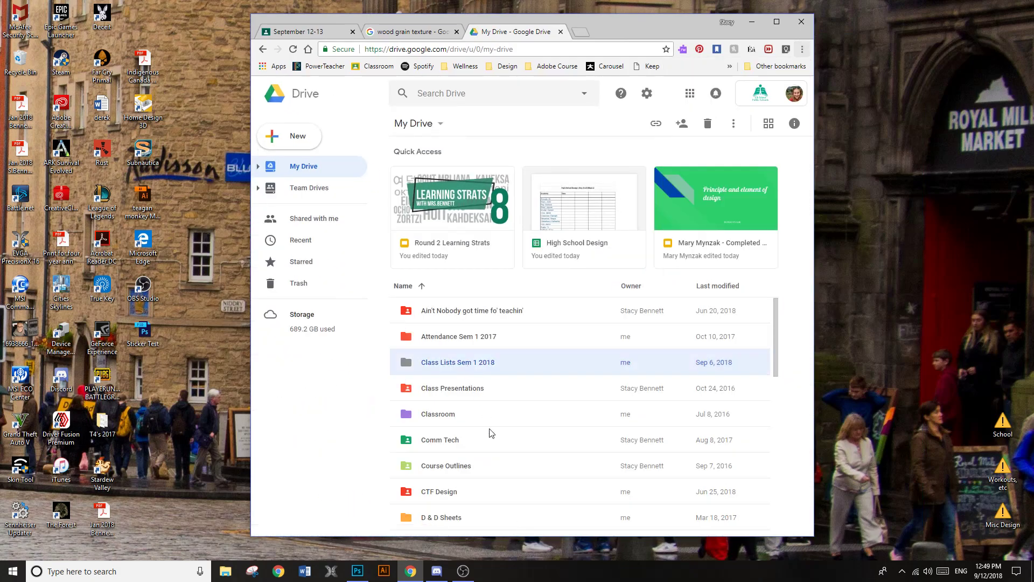
scroll(484, 415, down, 6)
double_click(450, 186)
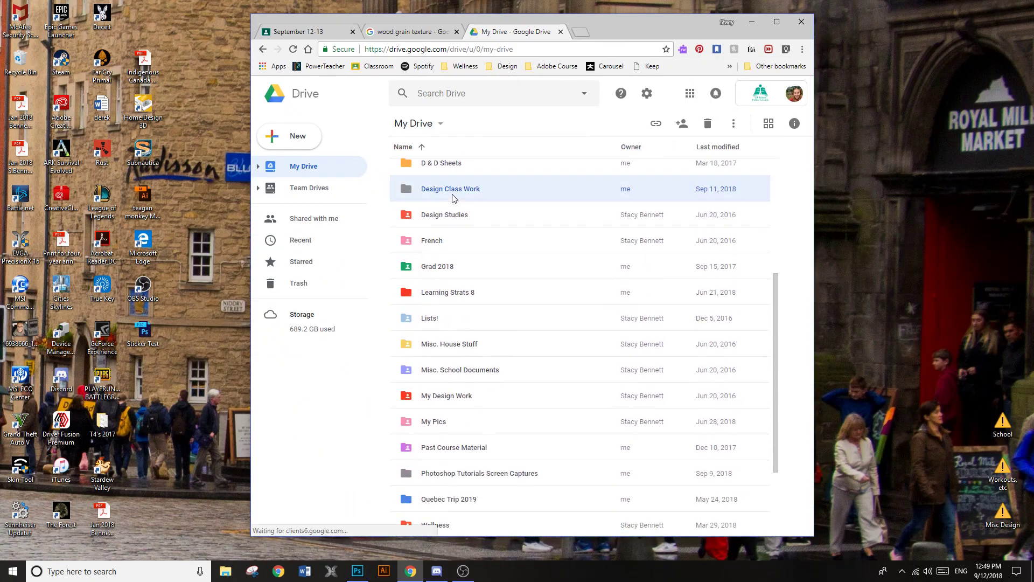
drag(620, 22, 805, 15)
drag(382, 150, 670, 263)
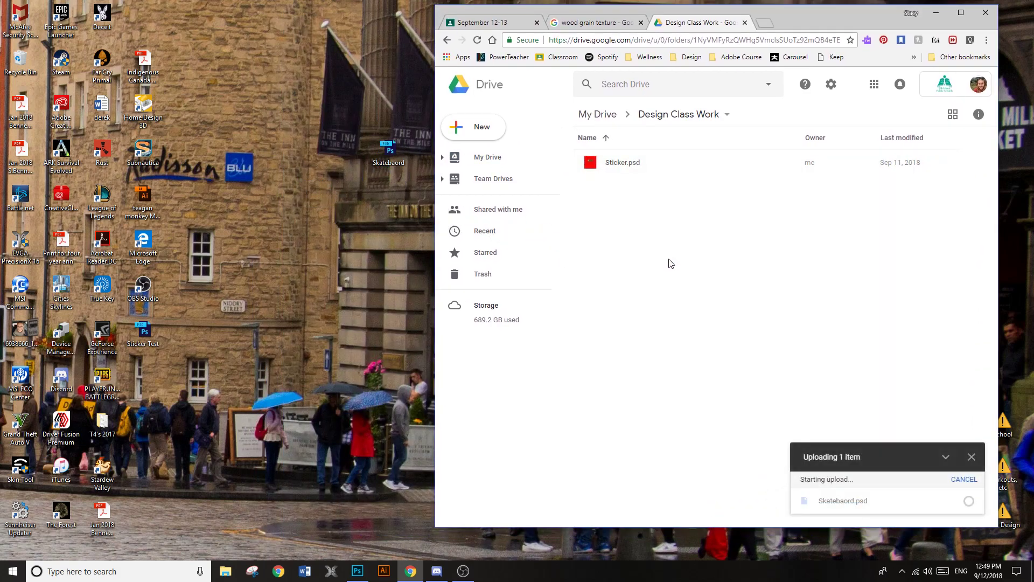